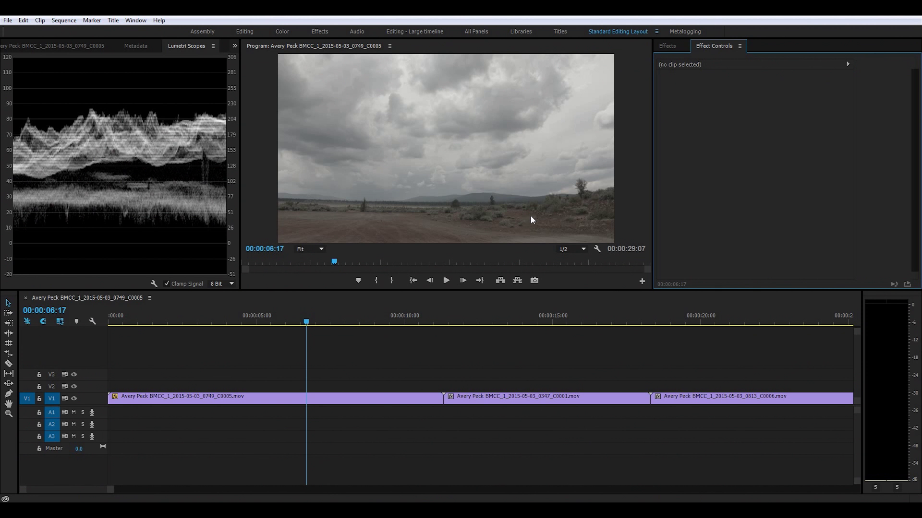
Step: Find the Lumetri Color effect and apply it to the first clip, C0005.mov, on track V1
click(668, 46)
click(695, 58)
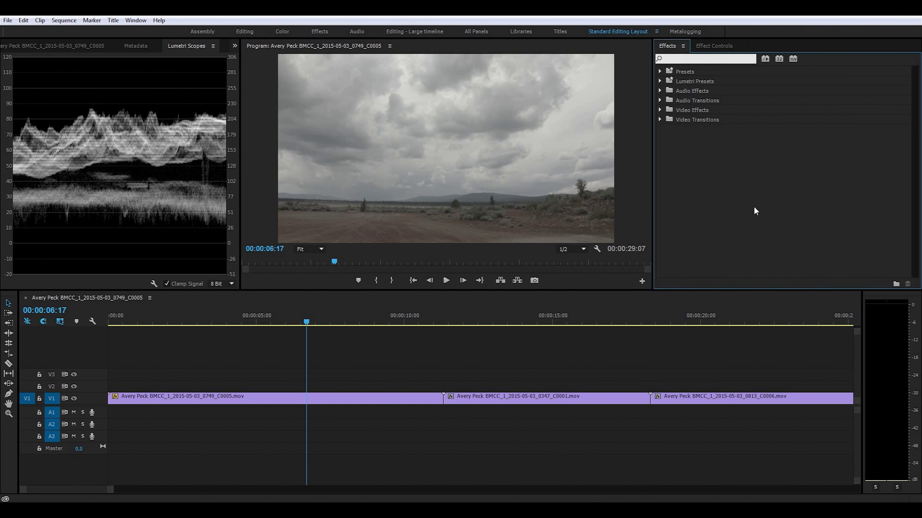
text(lumetri)
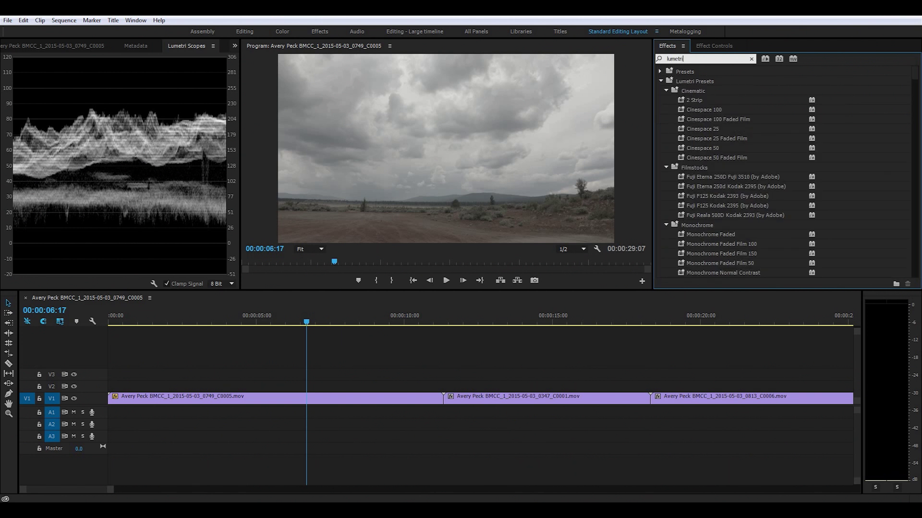
text( color)
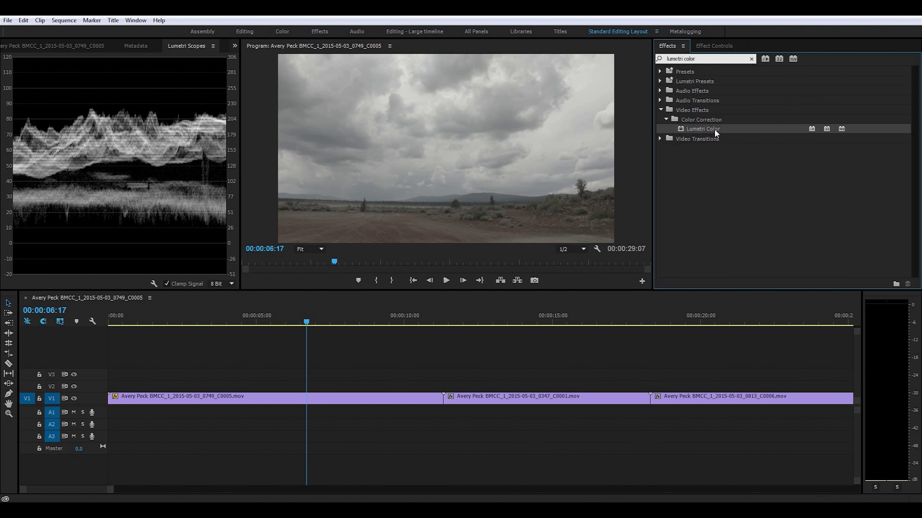
drag(690, 128, 391, 407)
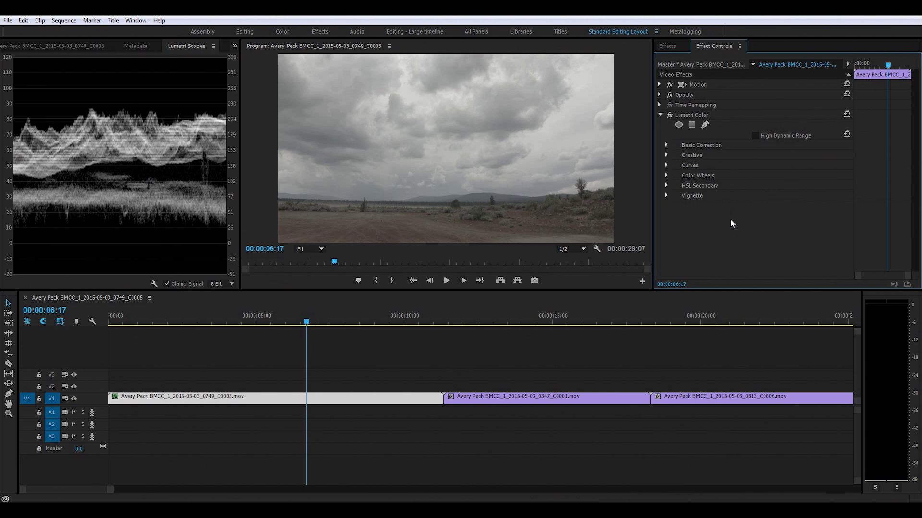
Step: Examine the Input LUT choices and the other controls in Lumetri Color's Basic Correction and Creative sections
click(667, 145)
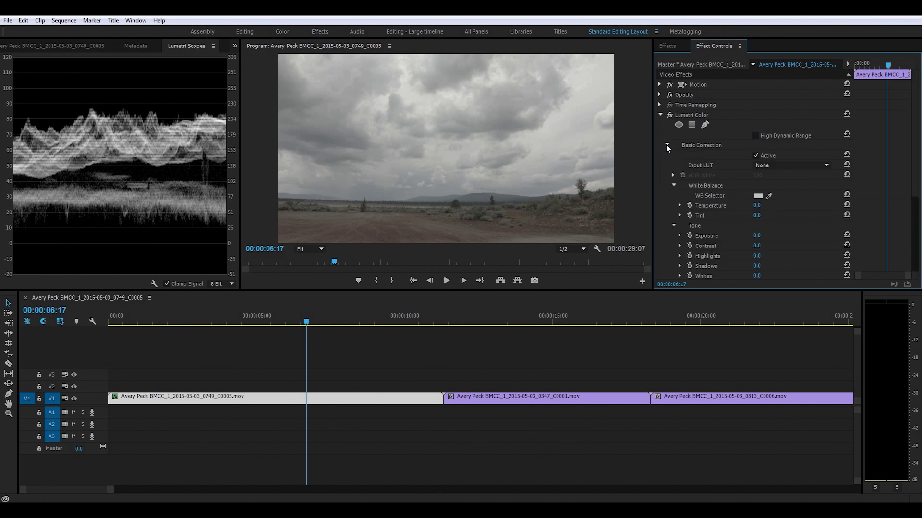
click(773, 166)
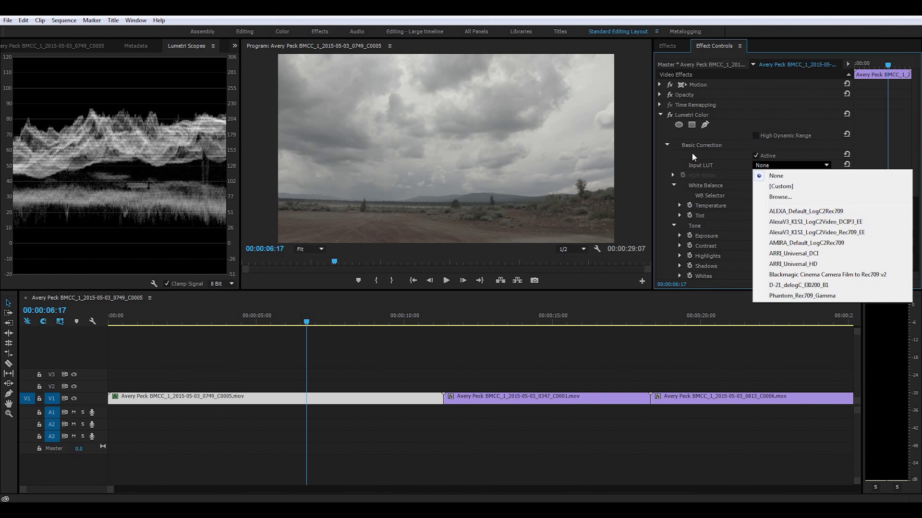
click(721, 167)
click(666, 145)
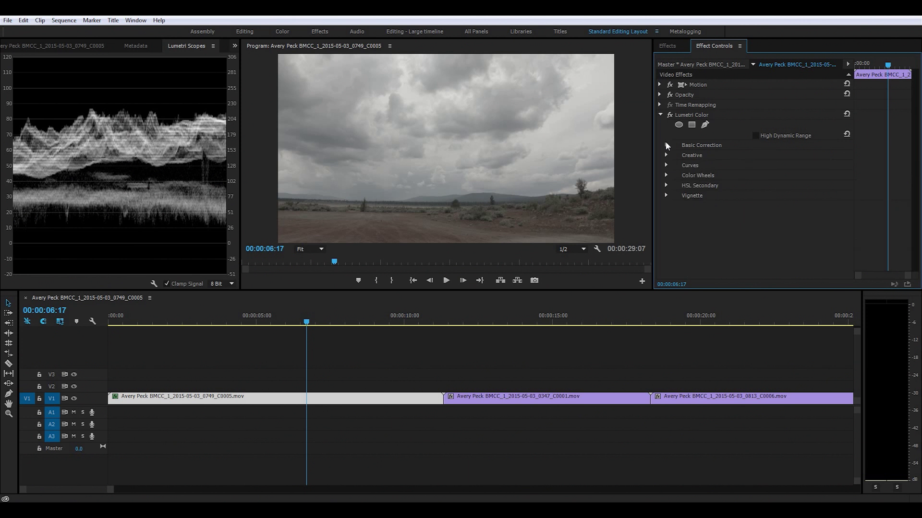
click(667, 155)
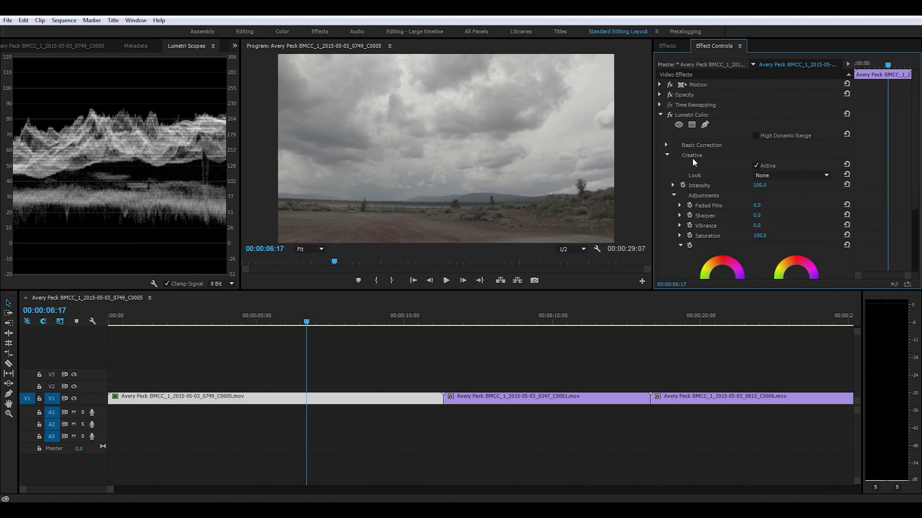
click(785, 178)
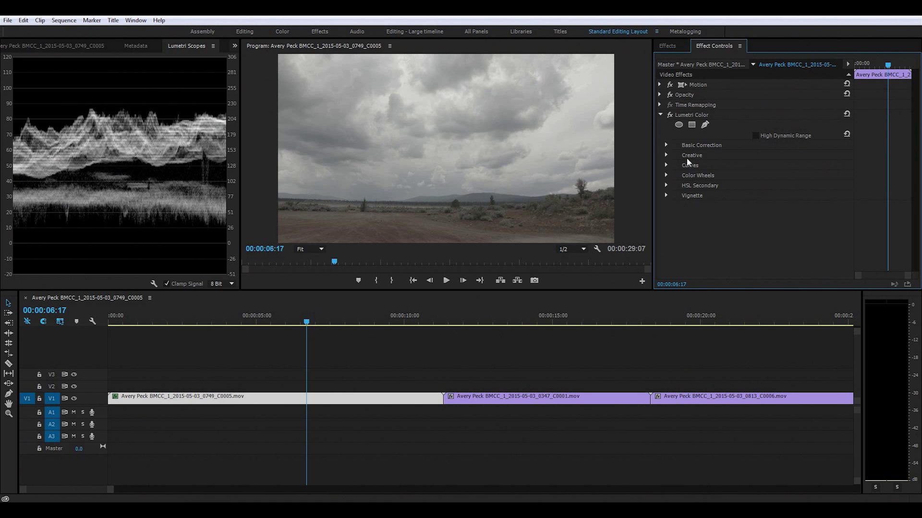
click(667, 145)
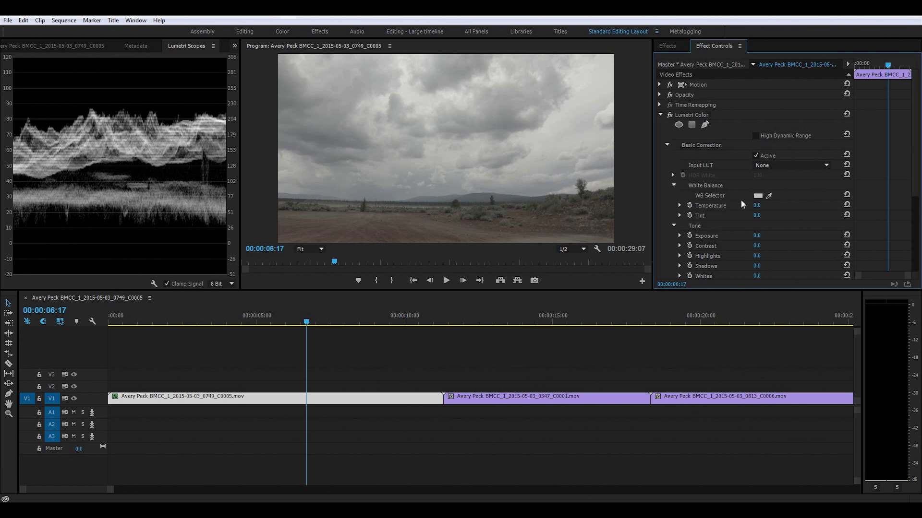
scroll(726, 200, down, 3)
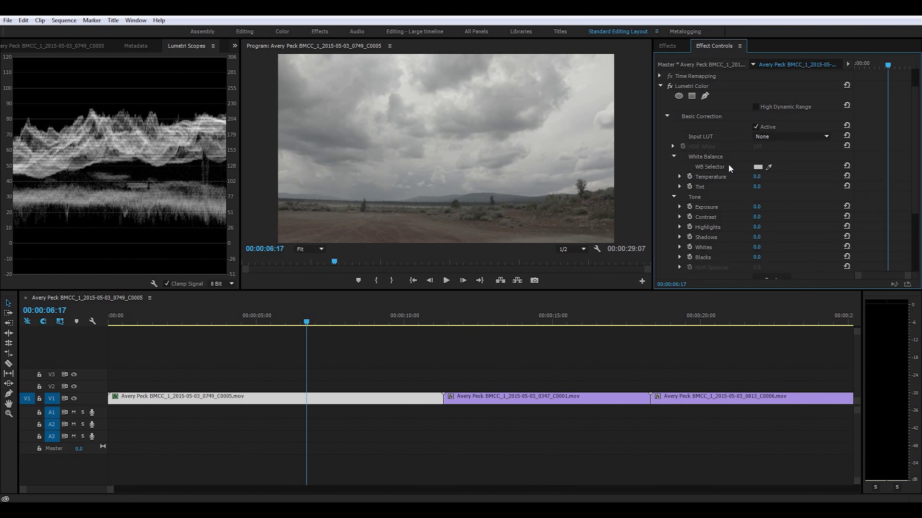
scroll(719, 171, down, 3)
scroll(720, 171, down, 1)
click(667, 223)
scroll(692, 221, down, 5)
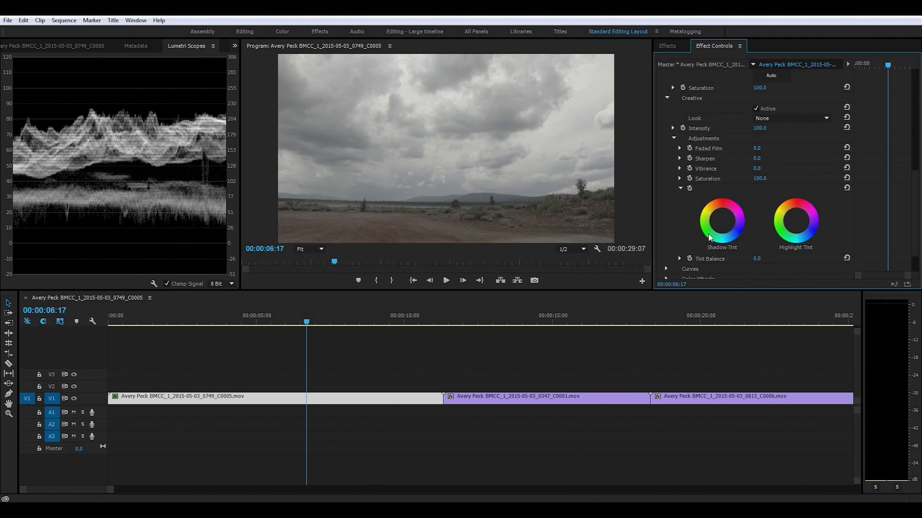
scroll(742, 185, down, 2)
scroll(733, 221, up, 5)
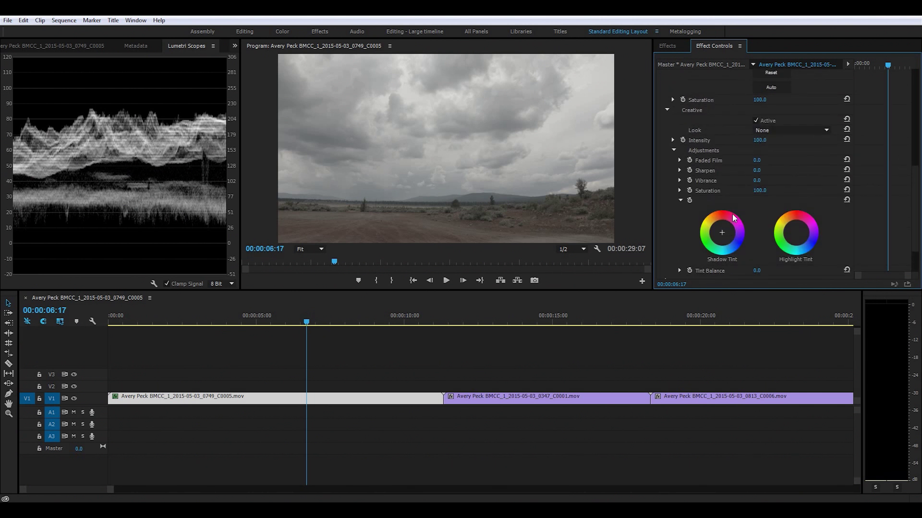
scroll(724, 216, up, 6)
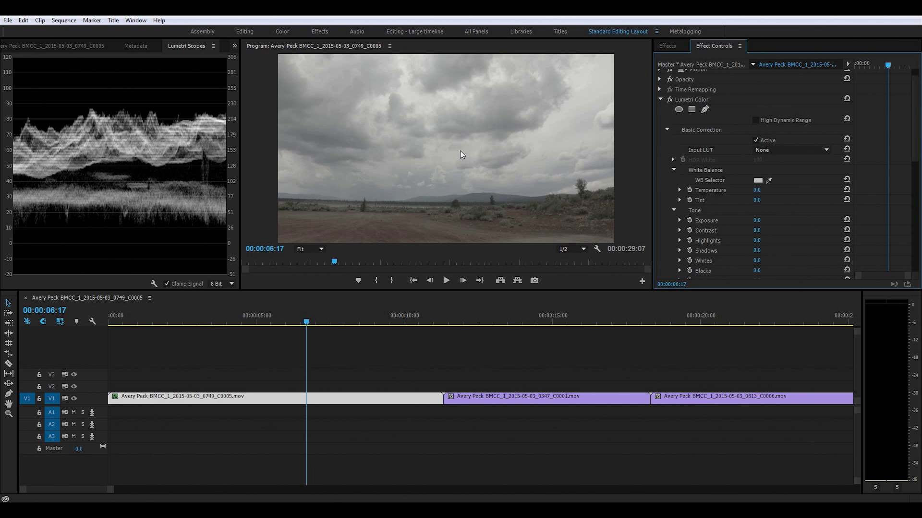
Step: Set the Input LUT to Blackmagic Cinema Camera Film to Rec709 v2 and try lowering the Exposure
click(776, 150)
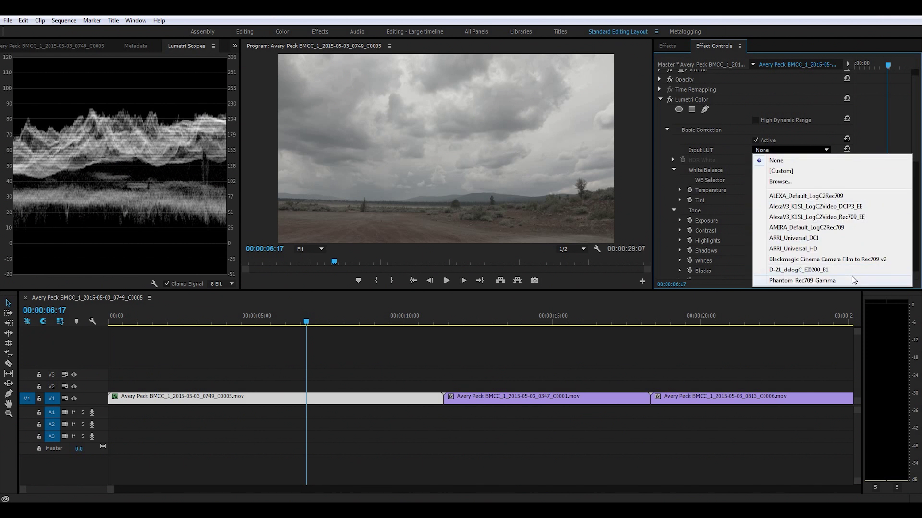
click(822, 261)
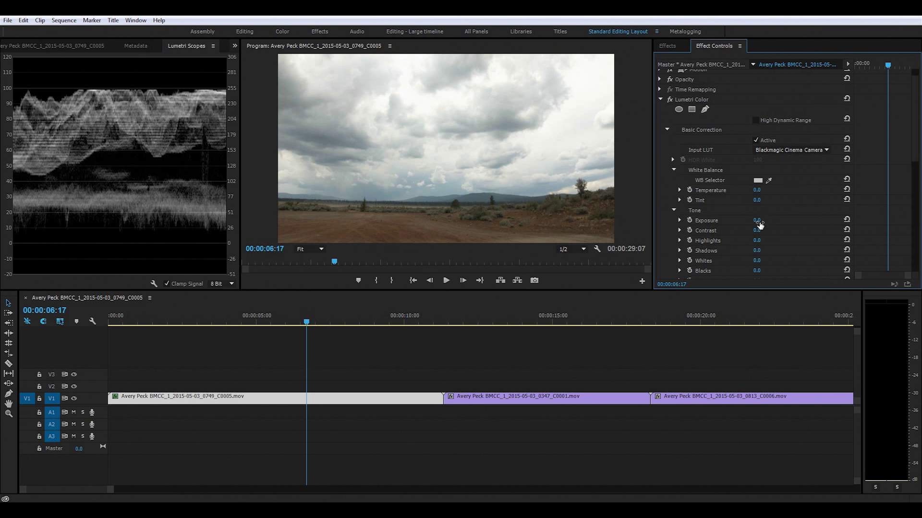
drag(760, 225, 744, 225)
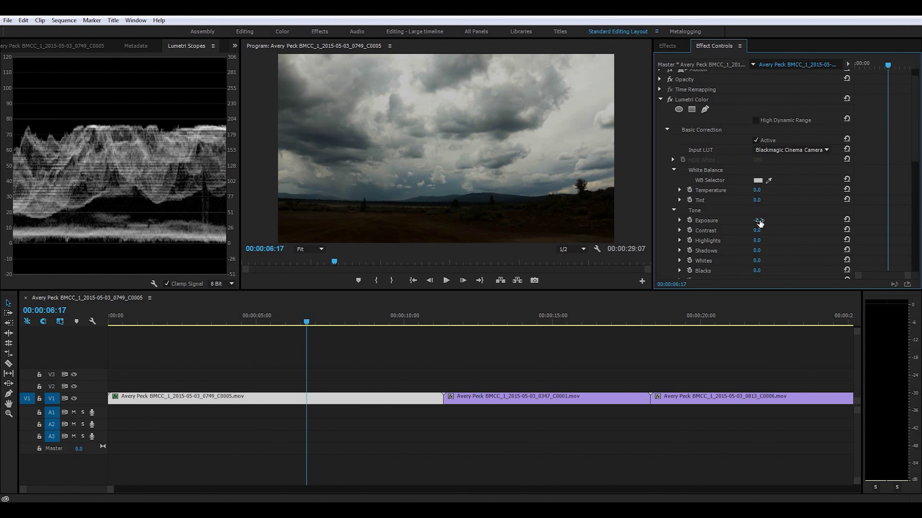
key(ctrl+z)
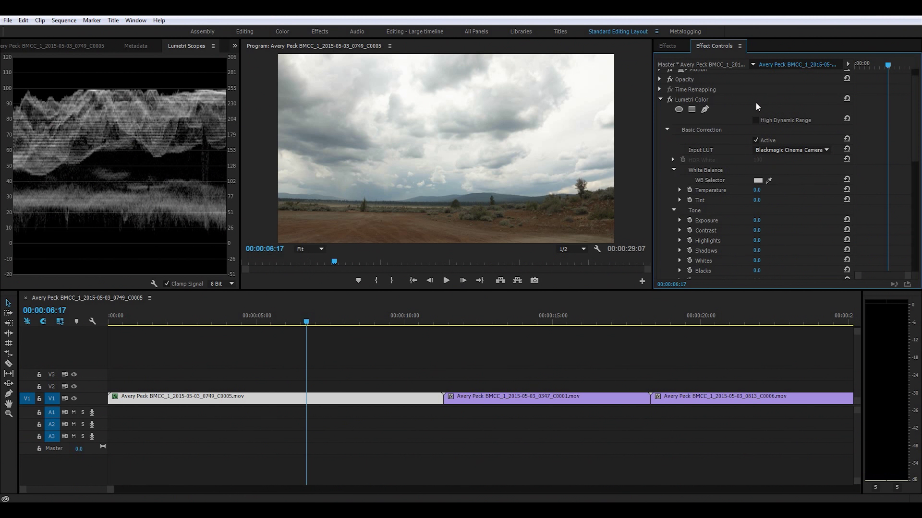
Step: Apply RGB Curves to the clip ahead of Lumetri Color and lower the white point of its Master curve
click(677, 48)
click(718, 58)
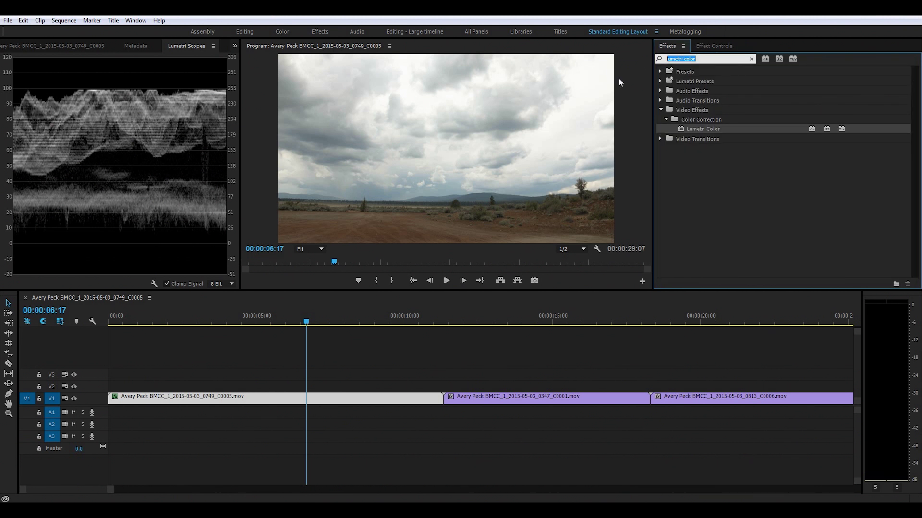
text(curves)
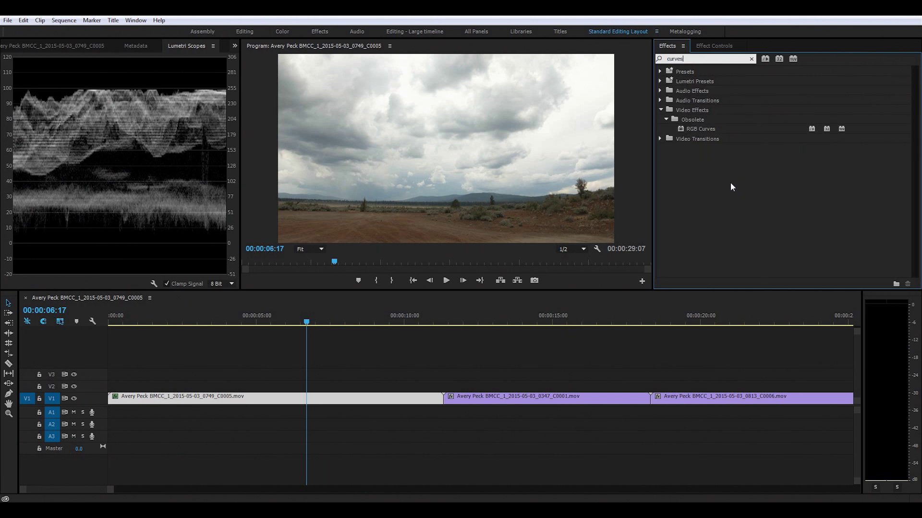
click(699, 130)
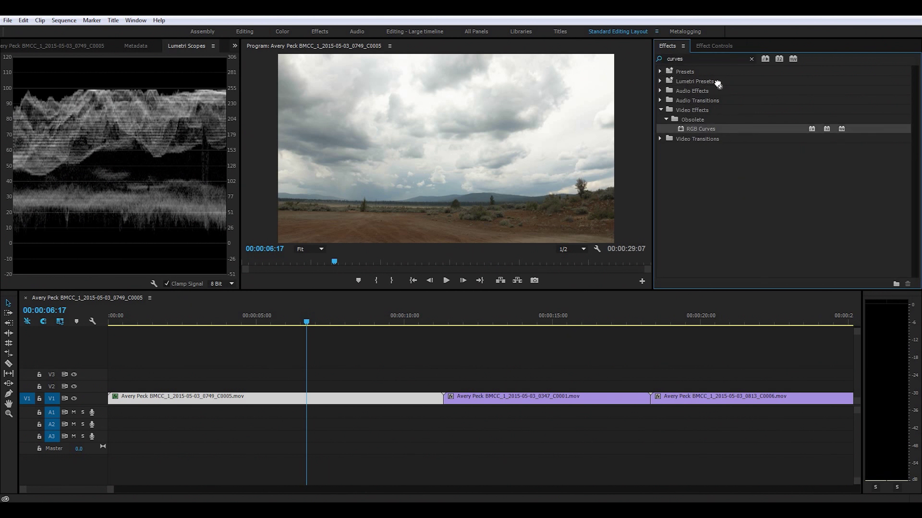
click(712, 46)
drag(706, 67, 698, 96)
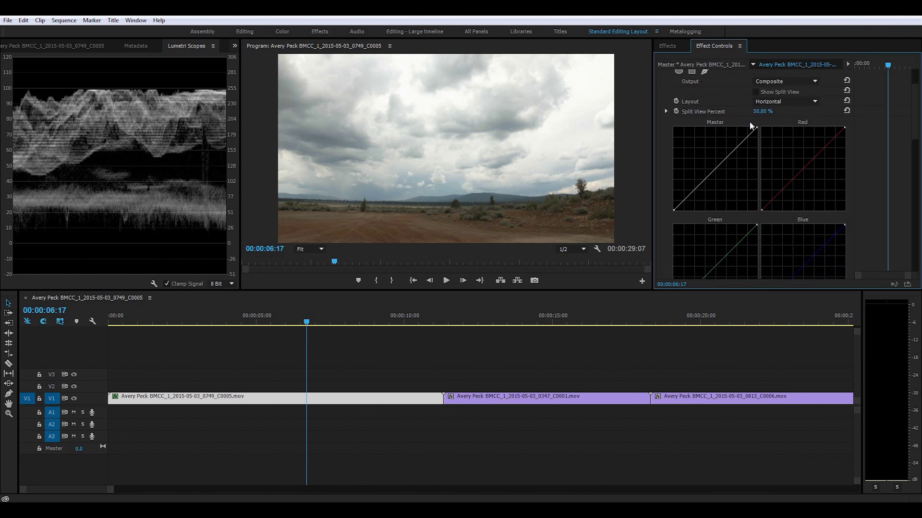
mouse_move(756, 127)
mouse_down()
mouse_move(760, 154)
mouse_move(757, 145)
mouse_up()
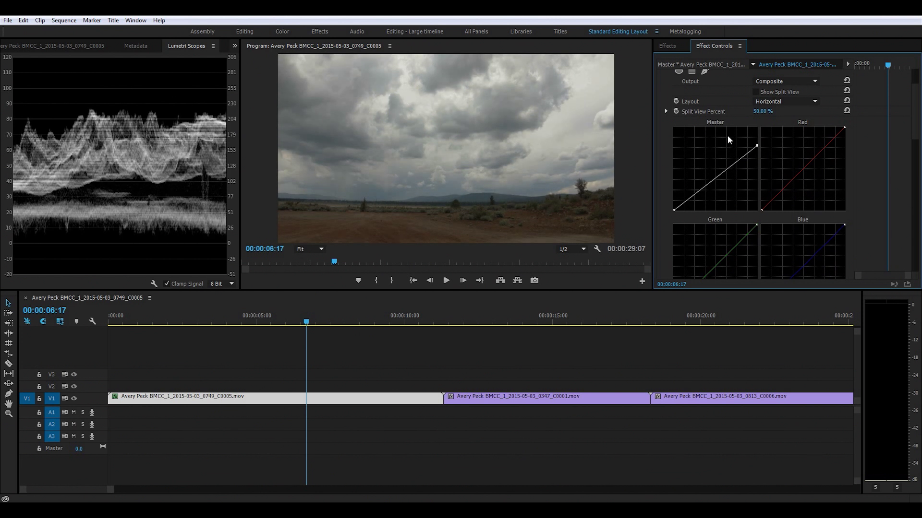
Step: Delete the RGB Curves effect from the clip
scroll(739, 158, up, 2)
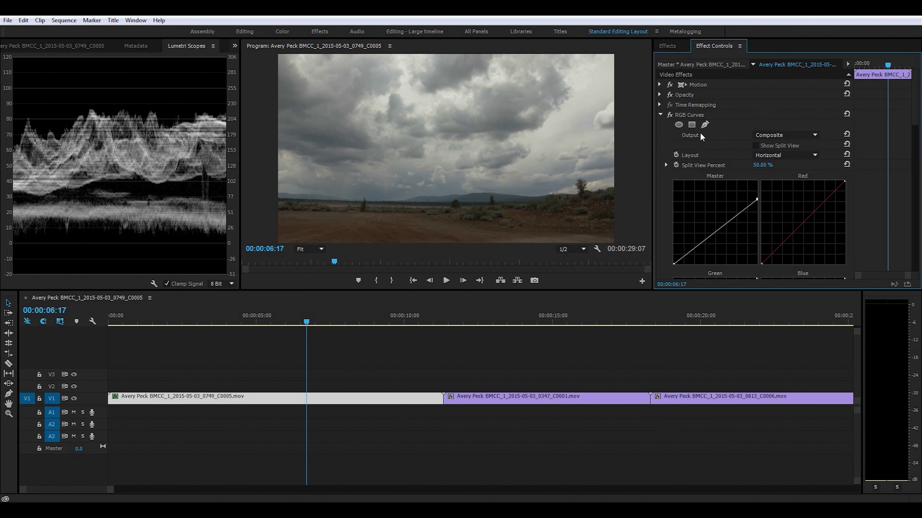
click(692, 119)
key(Delete)
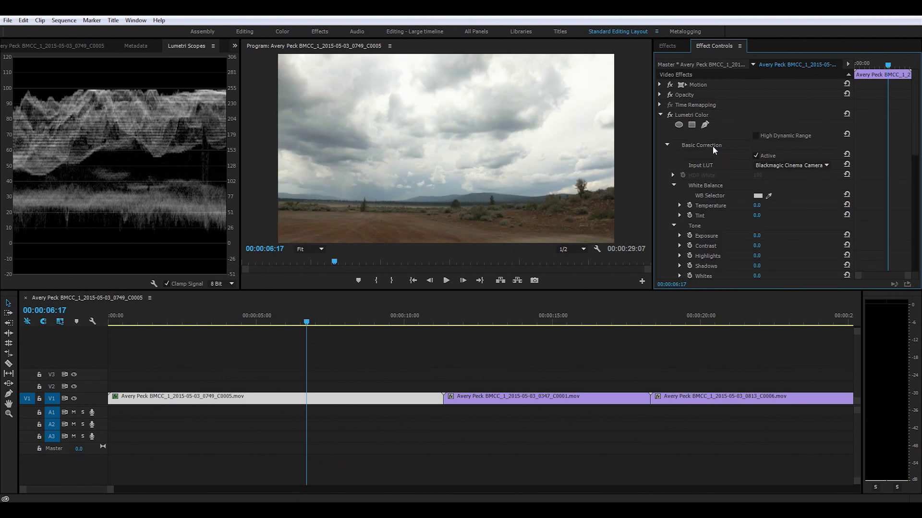
Step: Set the Basic Correction Input LUT back to None
scroll(710, 158, down, 4)
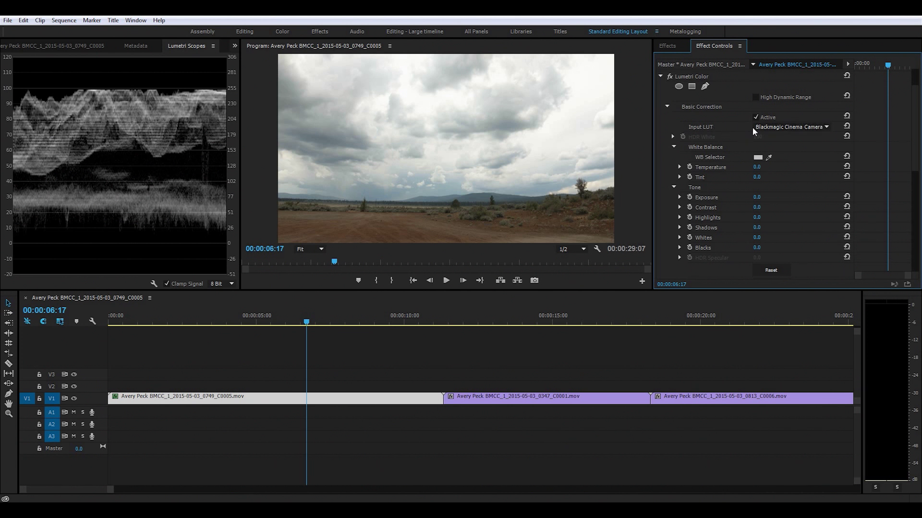
click(765, 128)
click(765, 139)
Step: Set the Creative Look to Blackmagic Cinema Camera Film to Rec709 v2
scroll(721, 160, down, 3)
scroll(721, 159, down, 8)
click(771, 135)
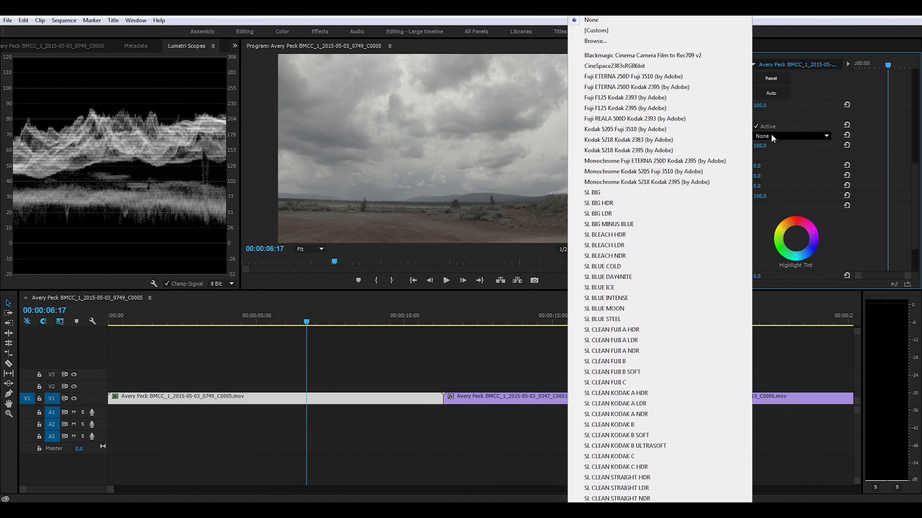
click(637, 55)
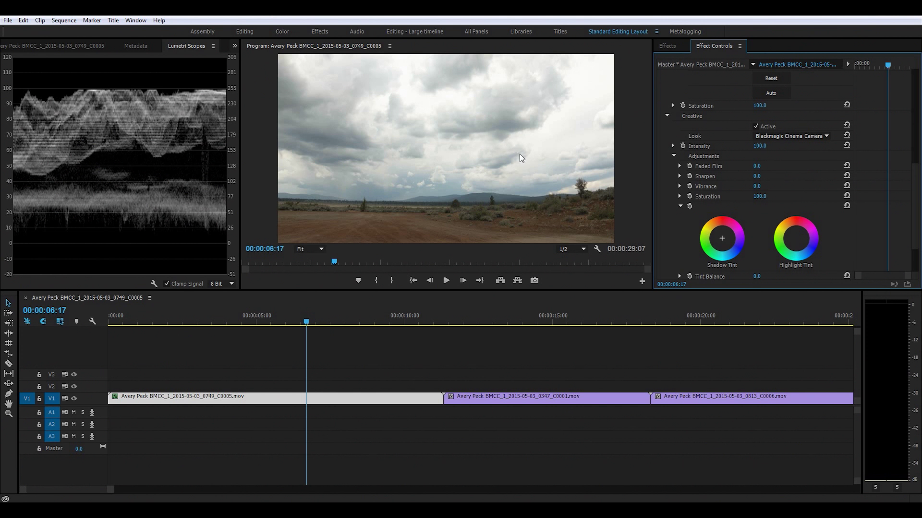
Step: Lower the Basic Correction Exposure to -1.8
scroll(719, 189, up, 8)
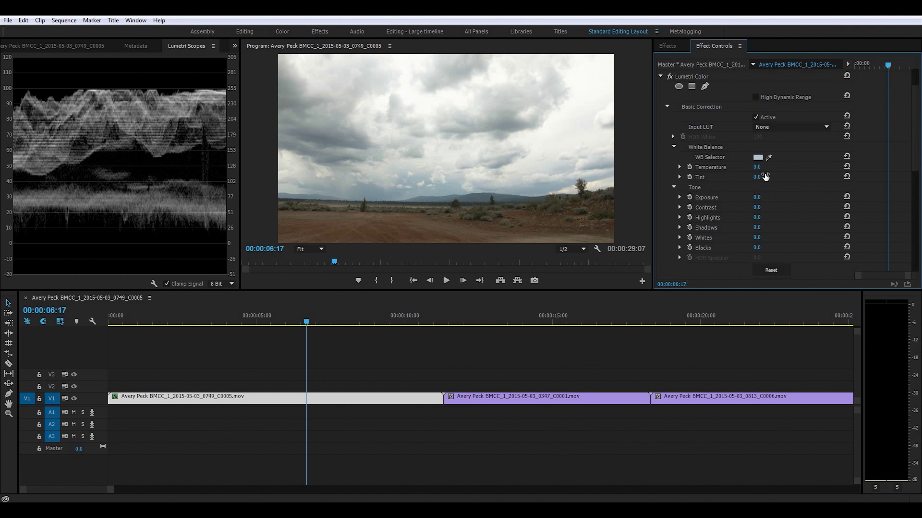
scroll(730, 197, down, 2)
scroll(735, 211, down, 3)
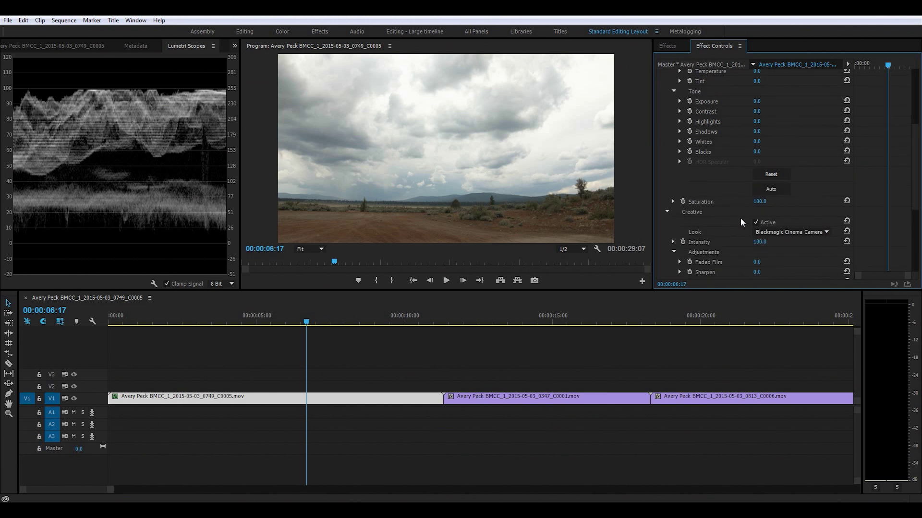
scroll(731, 232, up, 5)
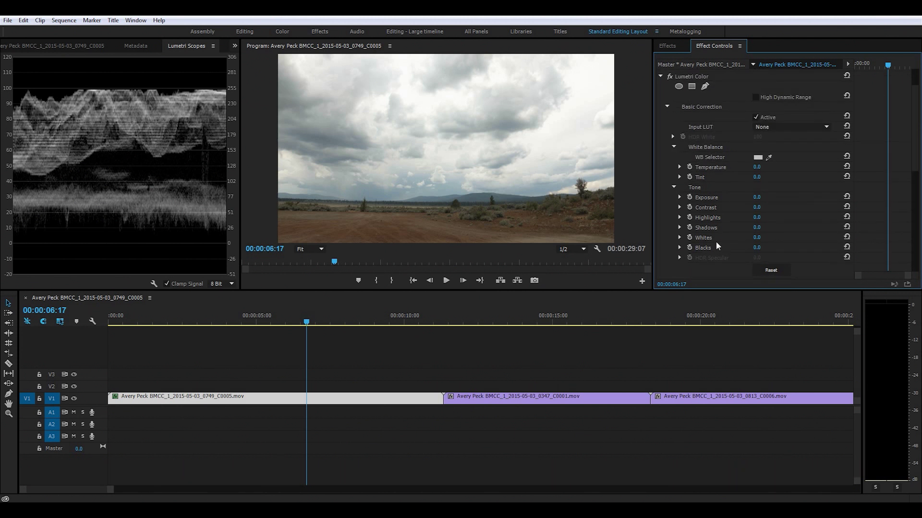
drag(757, 200, 746, 199)
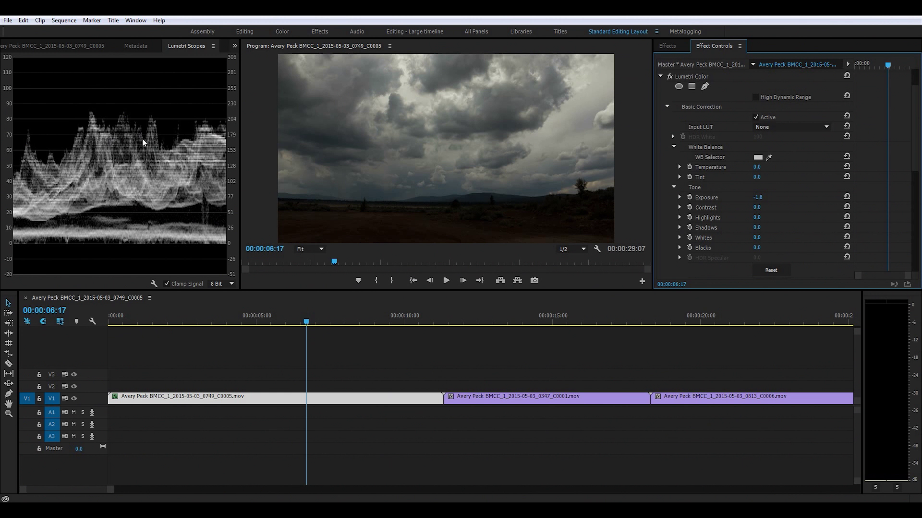
Step: Set the Basic Correction Exposure to 0
scroll(753, 201, down, 1)
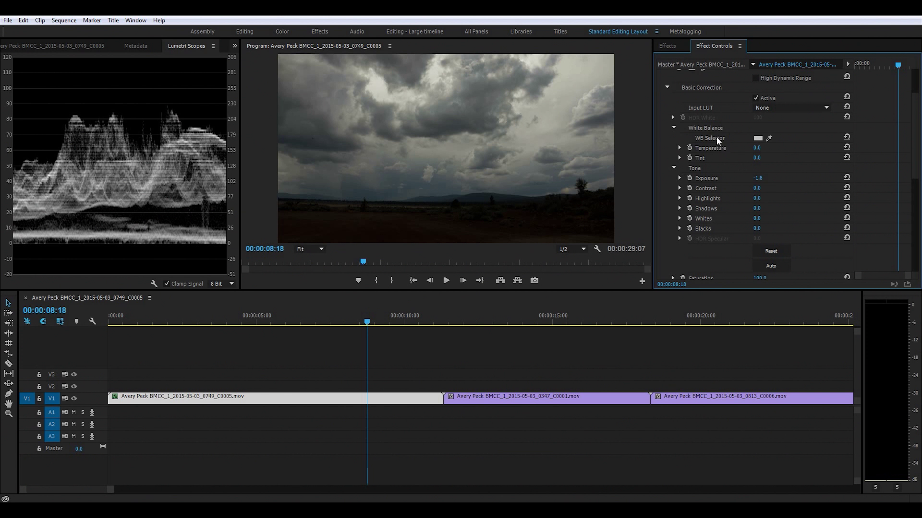
click(763, 178)
text(0)
key(Return)
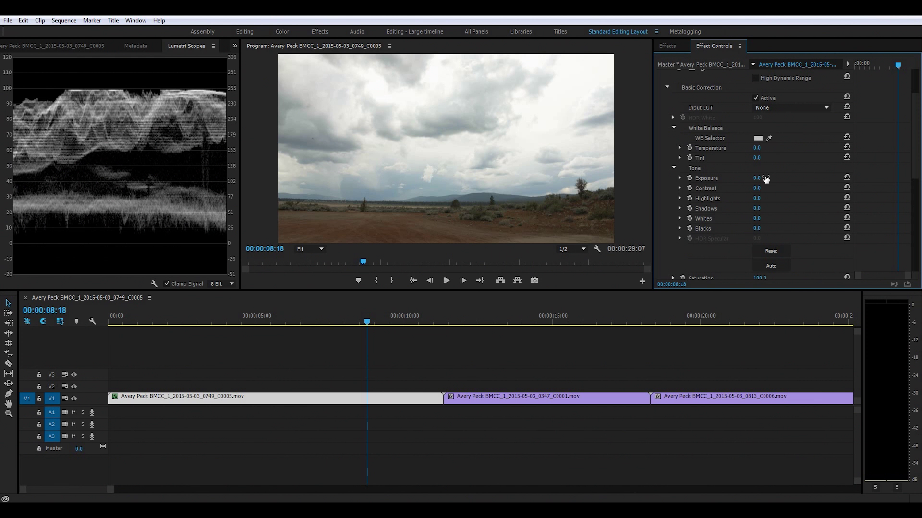
Step: Set the Basic Correction Exposure to -0.3
click(766, 177)
text(-)
text(0.3)
key(Return)
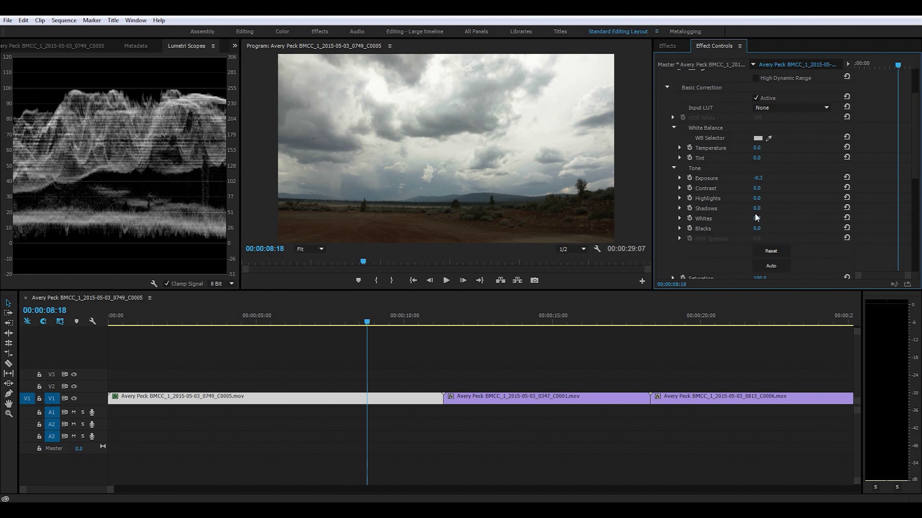
Step: Set the first clip's Basic Correction Shadows to 38 and Saturation to 126
drag(769, 210, 794, 191)
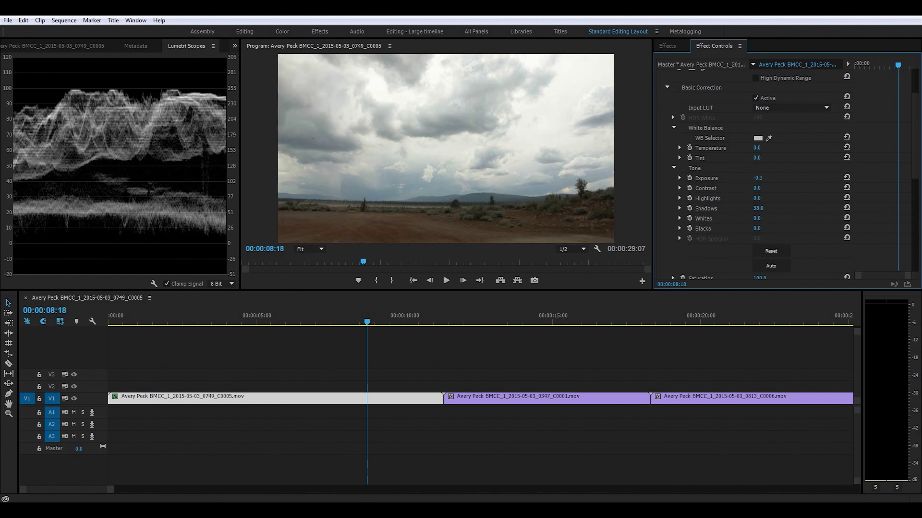
scroll(795, 188, down, 3)
drag(759, 222, 771, 221)
scroll(723, 183, up, 3)
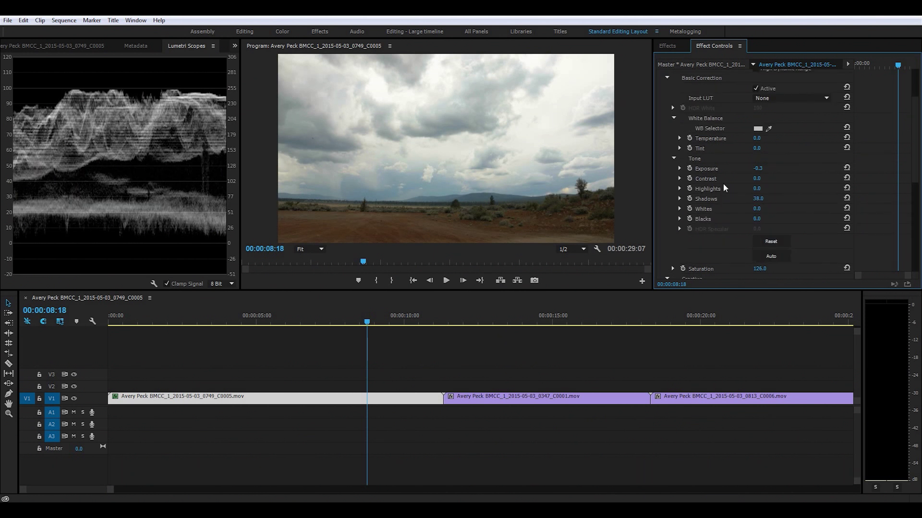
scroll(723, 184, down, 9)
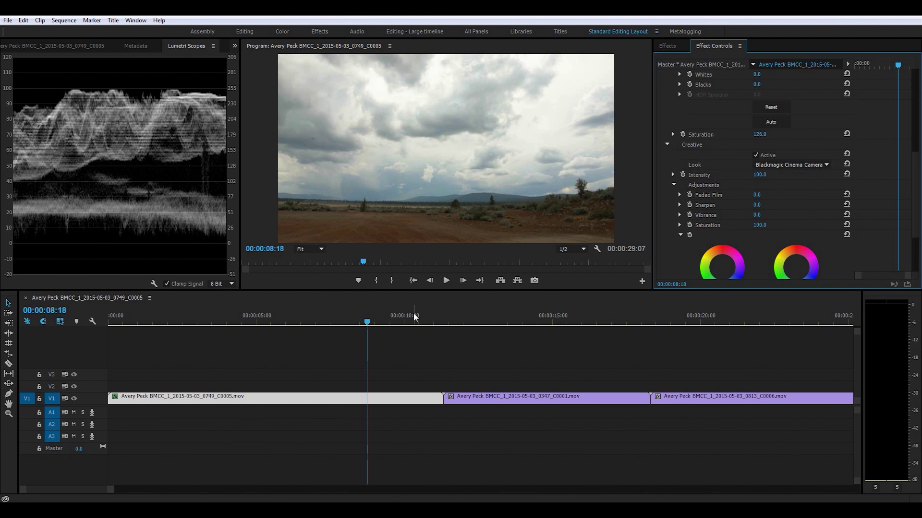
Step: Copy the Lumetri Color effect from the first clip and paste it onto the second clip, the mountain shot
click(465, 318)
click(510, 396)
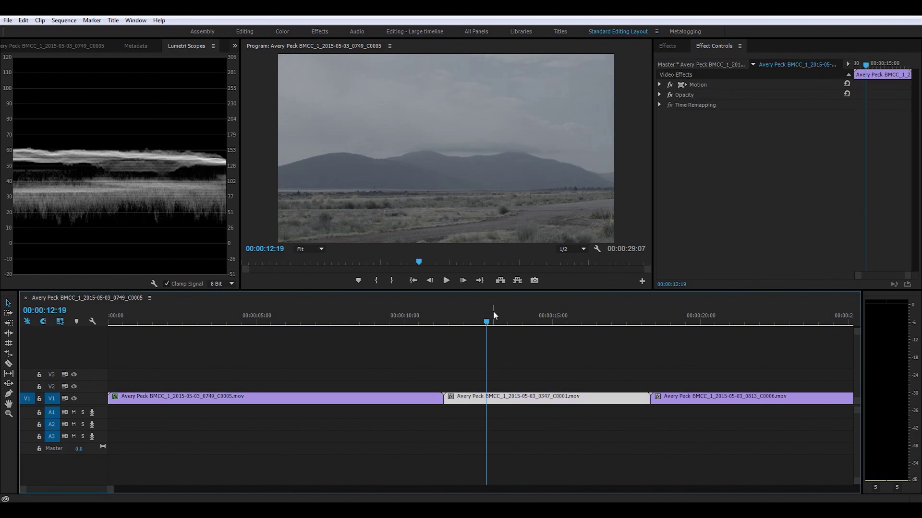
drag(593, 315, 399, 334)
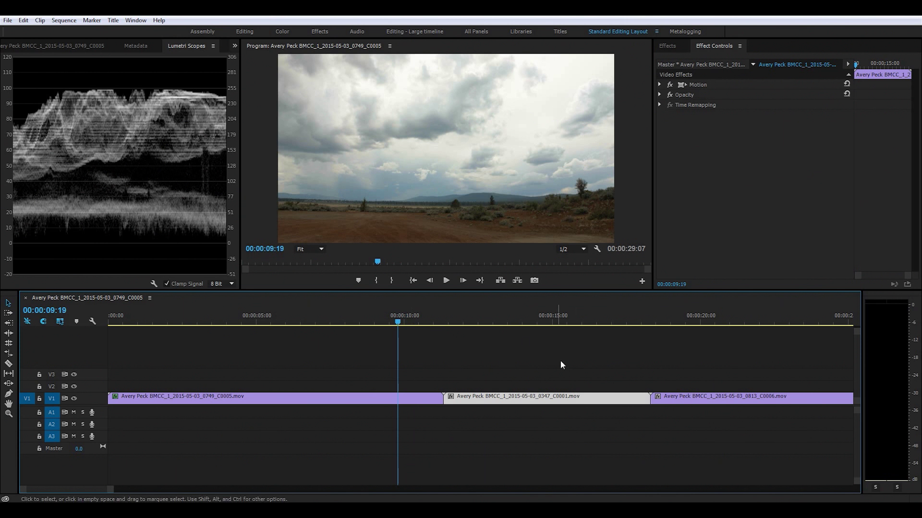
drag(404, 325, 526, 324)
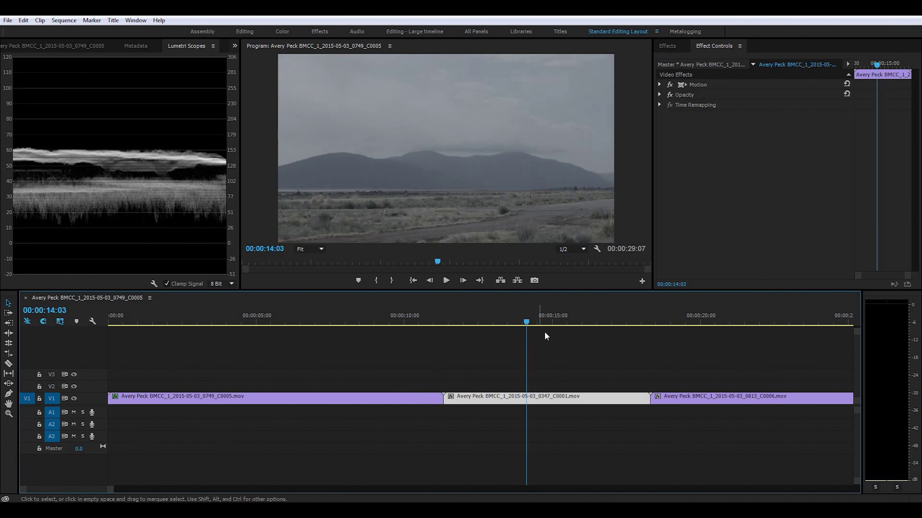
click(375, 322)
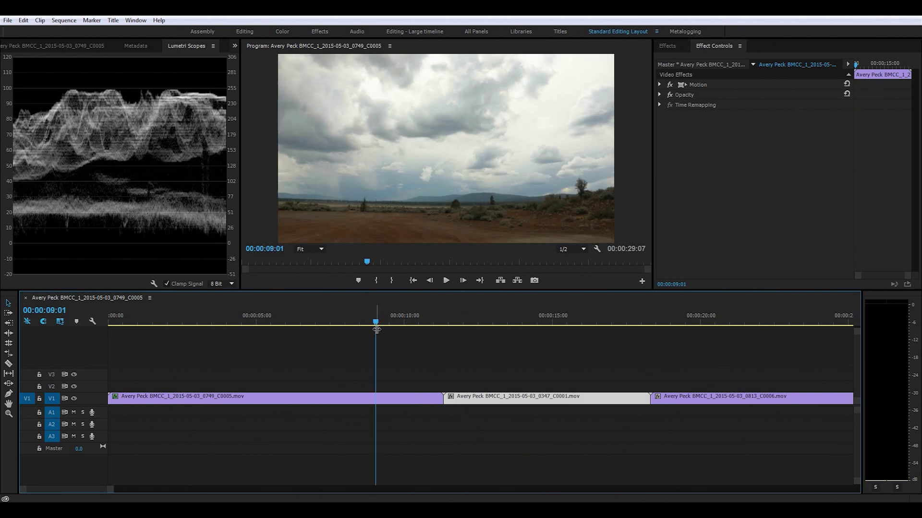
click(405, 398)
click(684, 114)
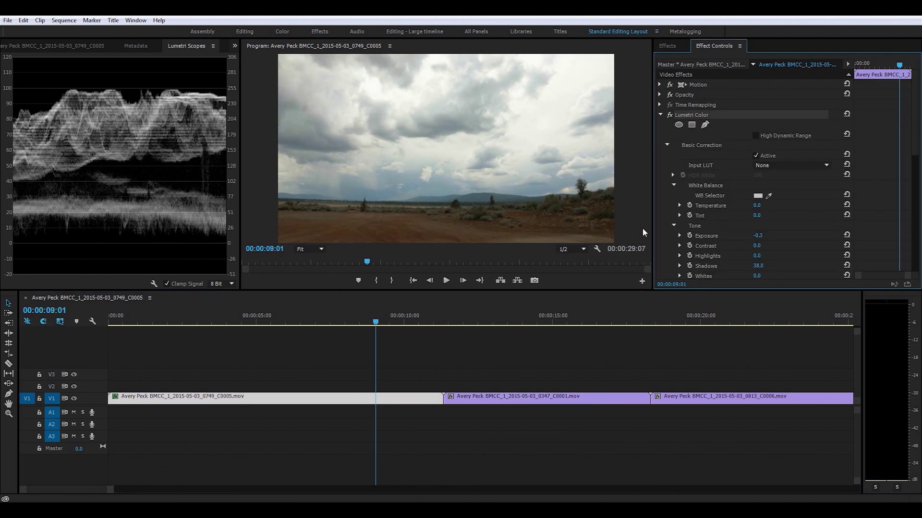
click(504, 322)
click(557, 395)
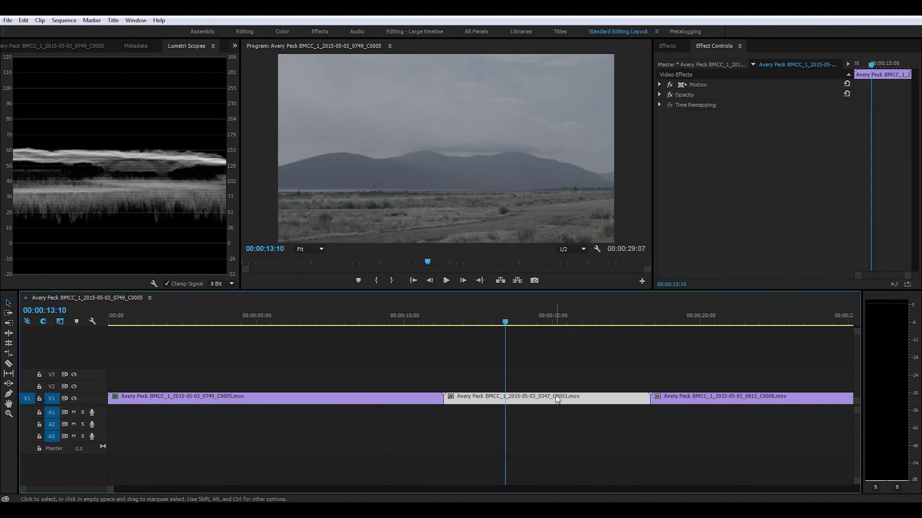
key(ctrl+v)
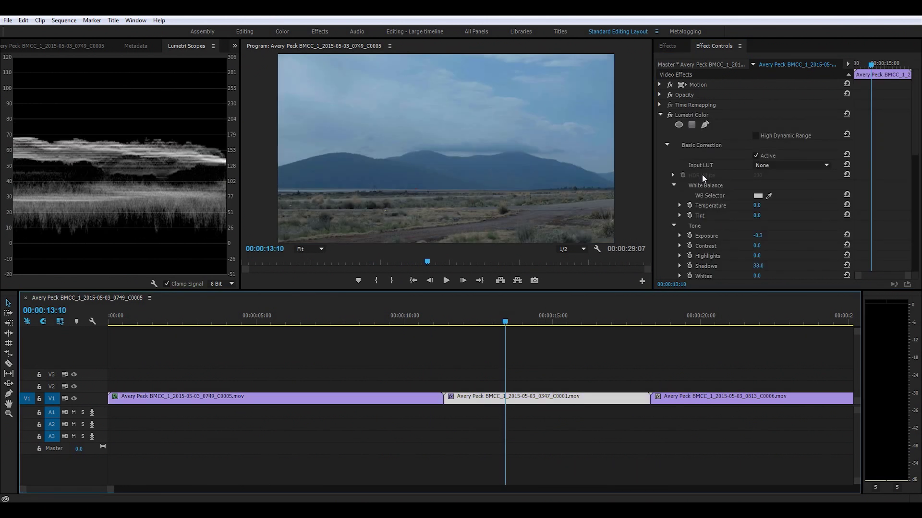
Step: Balance the second clip by adjusting its Basic Correction Exposure, Contrast, Shadows, Temperature and Tint
scroll(728, 194, down, 3)
drag(756, 188, 761, 157)
drag(505, 322, 465, 323)
mouse_move(756, 198)
mouse_down()
mouse_move(824, 198)
mouse_move(749, 188)
mouse_up()
drag(758, 217, 735, 218)
drag(465, 322, 456, 322)
drag(756, 157, 763, 157)
drag(756, 167, 754, 167)
Step: Carry the Lumetri Color correction to the third clip, with Exposure 0.2, Contrast 74 and Shadows -2, and reduce its Saturation
drag(457, 322, 684, 322)
click(720, 399)
drag(756, 246, 792, 246)
scroll(765, 240, down, 10)
drag(758, 189, 738, 189)
mouse_move(684, 322)
mouse_down()
mouse_move(660, 322)
mouse_move(675, 322)
mouse_up()
click(758, 189)
Step: Fine-tune the third clip to Temperature 1, Tint -1 and Saturation 98, and compare it with the other corrected clips
scroll(763, 182, up, 5)
drag(757, 177, 762, 177)
drag(757, 187, 754, 186)
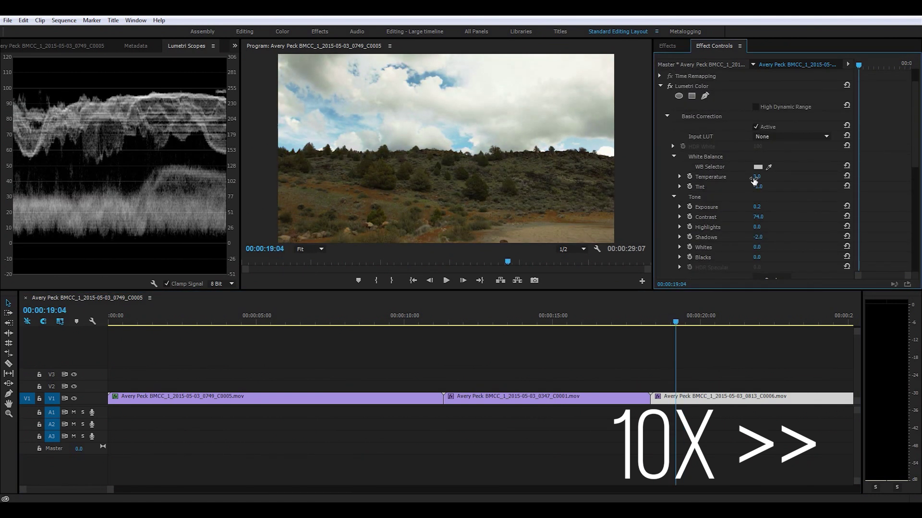
drag(675, 322, 686, 322)
scroll(804, 218, down, 5)
drag(759, 211, 757, 211)
drag(687, 322, 385, 354)
drag(630, 350, 531, 360)
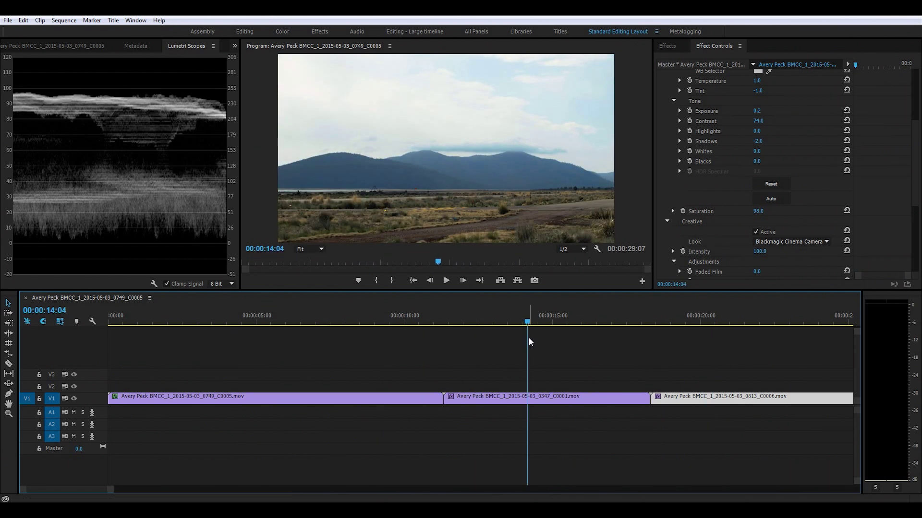
Step: Create a 1920 × 1080 adjustment layer at 24 fps with square pixels in the Footage bin
click(61, 47)
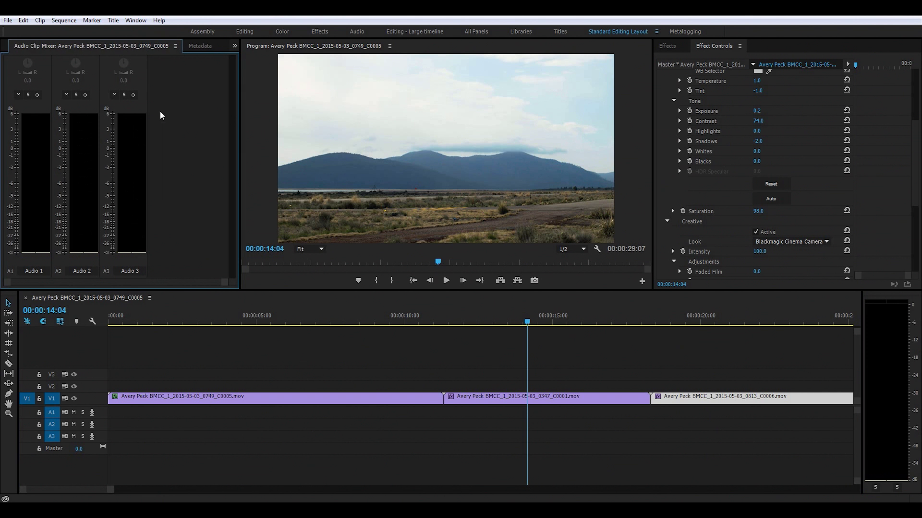
click(21, 47)
scroll(21, 46, up, 1)
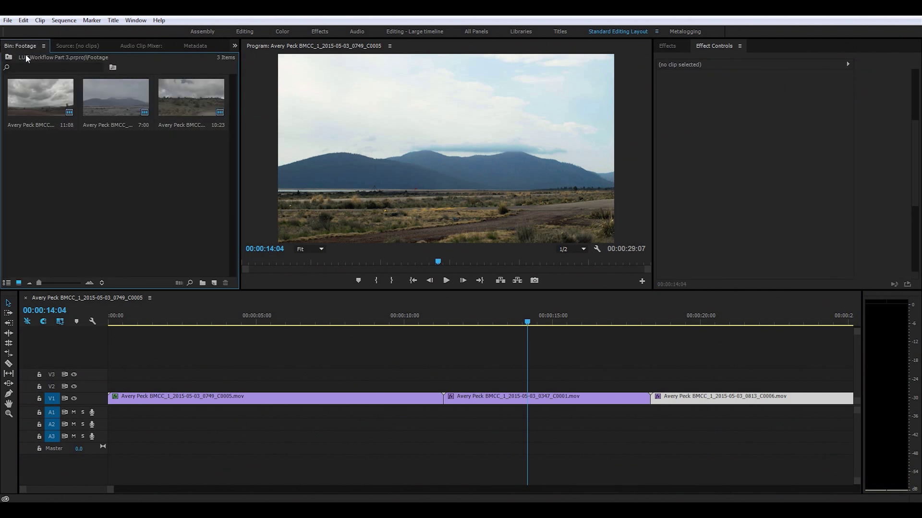
click(214, 283)
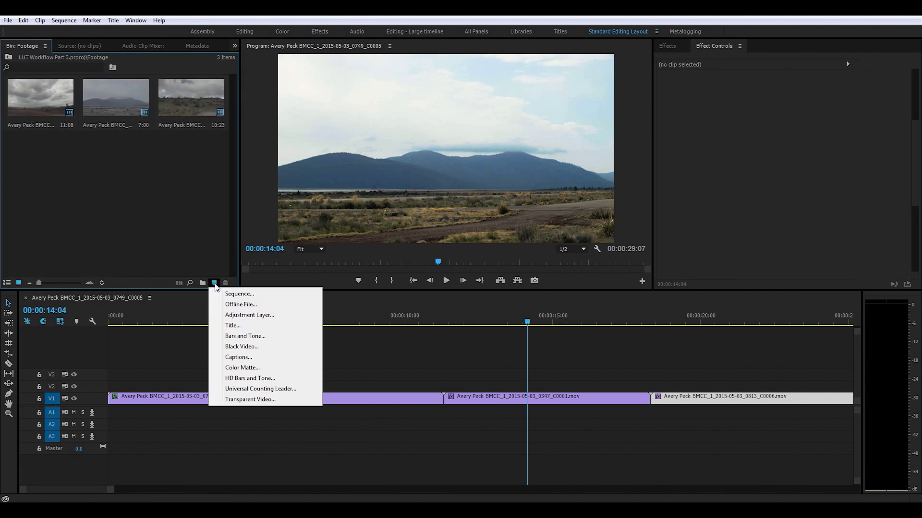
click(244, 318)
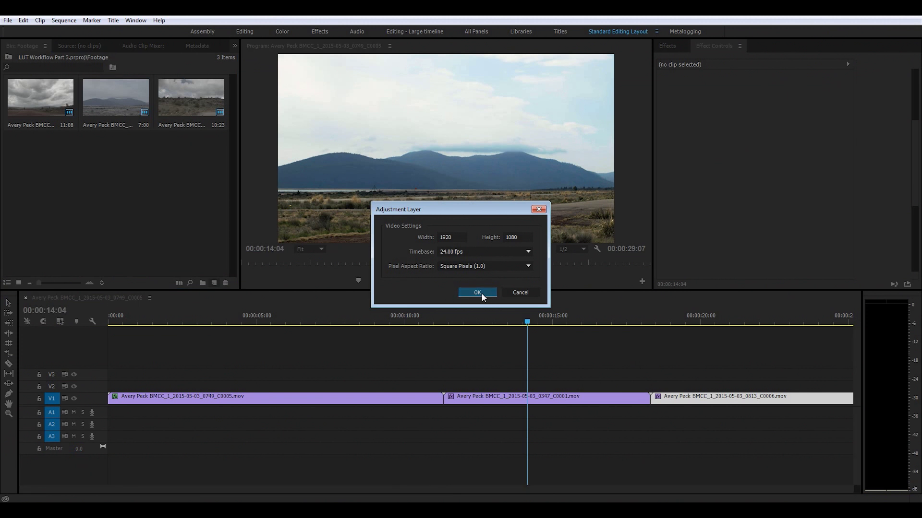
click(482, 293)
Step: Place the adjustment layer on track V3 from the sequence start and extend it to the end of the last clip
drag(40, 154, 248, 373)
key(minus)
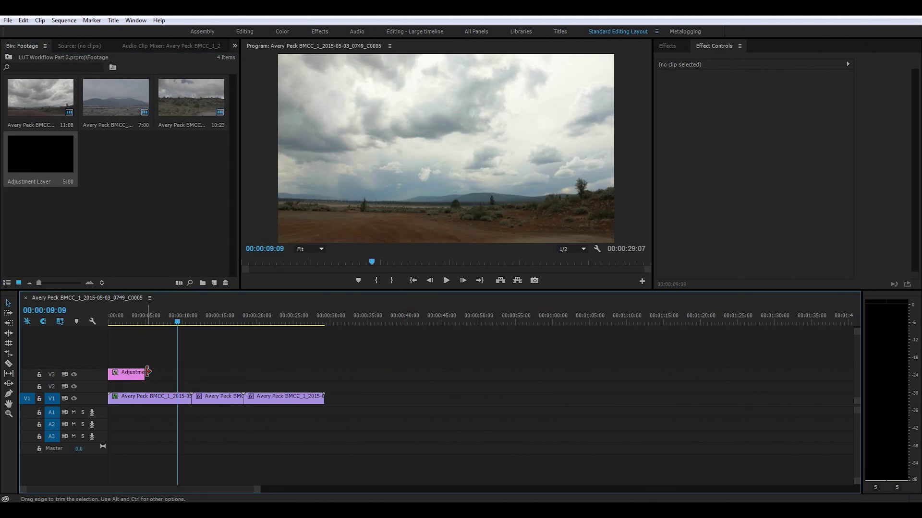
drag(144, 375, 324, 378)
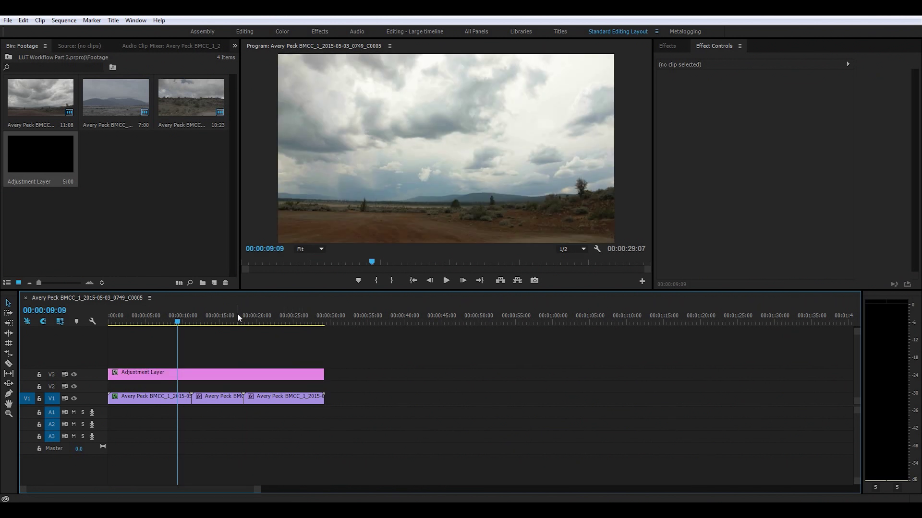
key(equal)
key(equal)
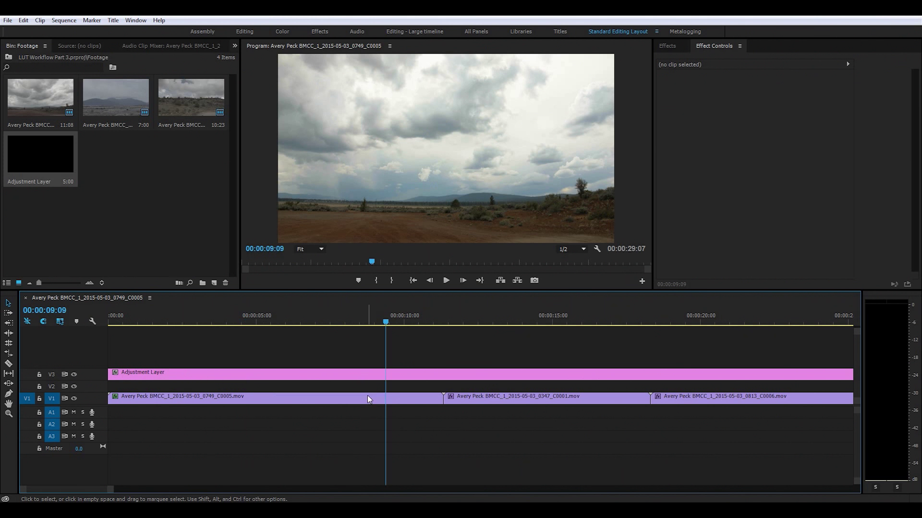
Step: Find the Lumetri Color effect, apply it to the adjustment layer and show its effect settings
drag(390, 318, 431, 341)
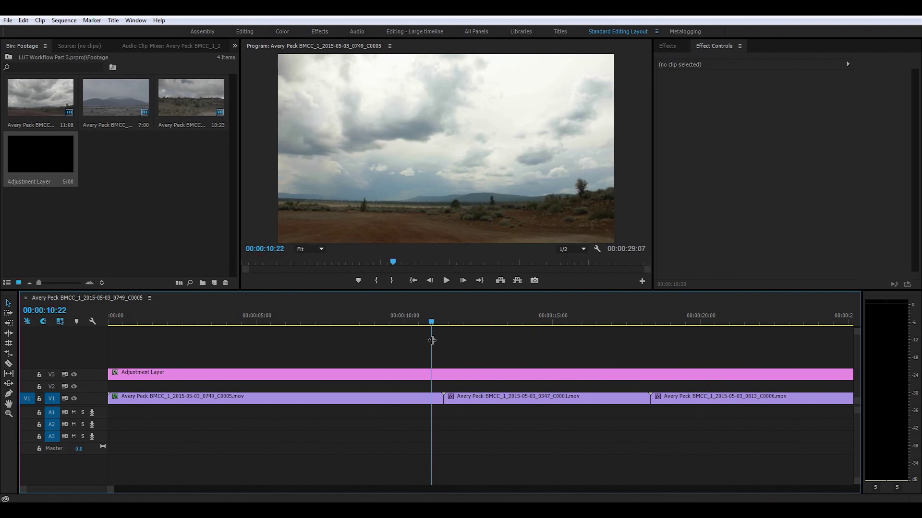
click(667, 45)
double_click(696, 58)
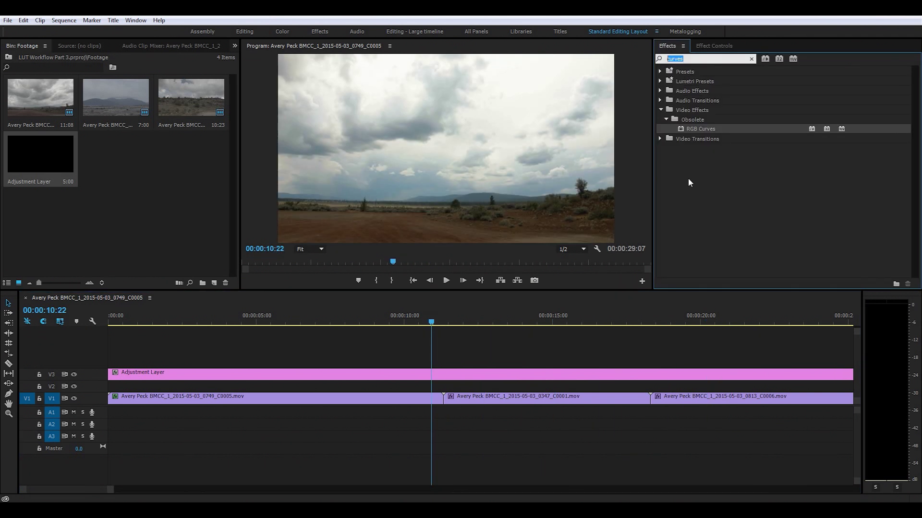
text(lumetri )
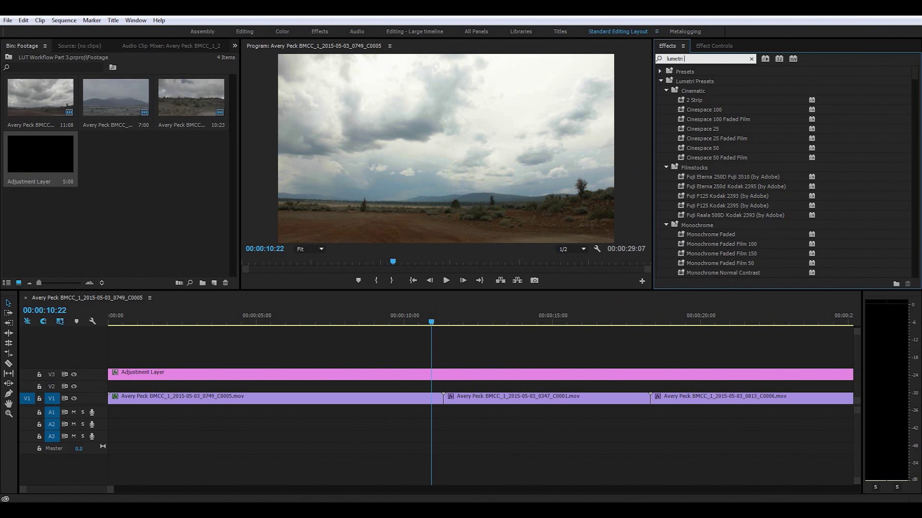
text(color)
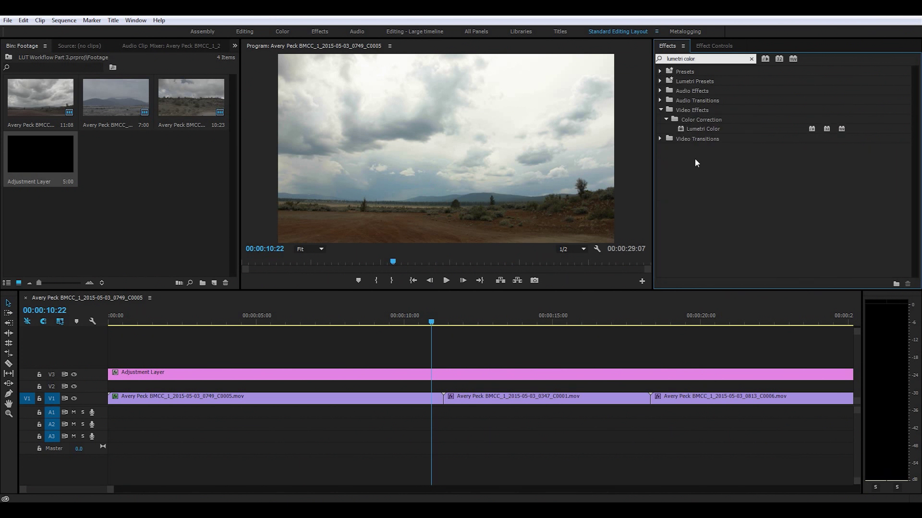
drag(694, 128, 410, 375)
click(710, 42)
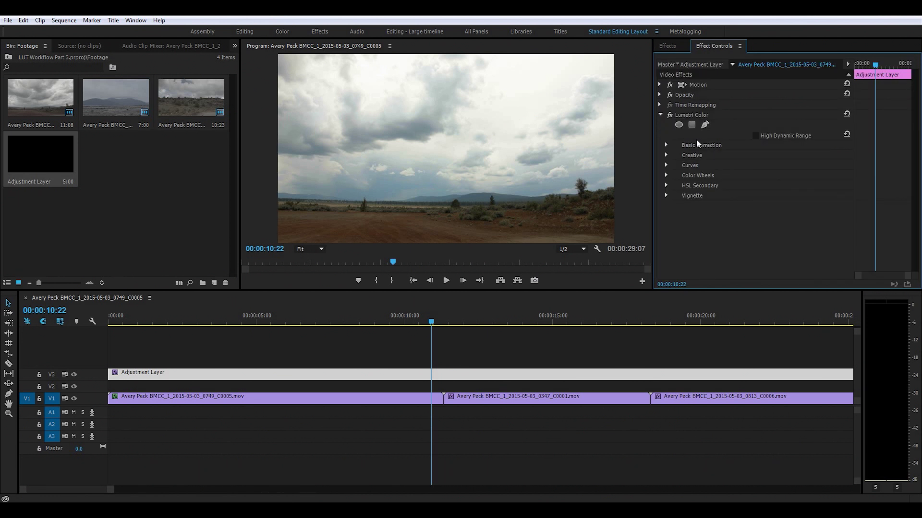
Step: Set the adjustment layer's Creative Look to SL BLUE COLD and reduce its Intensity to 30
click(666, 155)
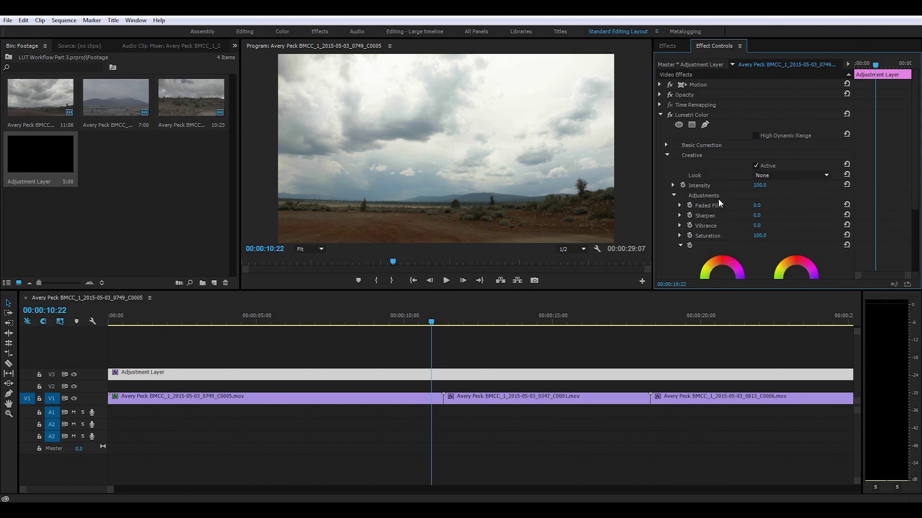
scroll(718, 199, down, 2)
click(791, 137)
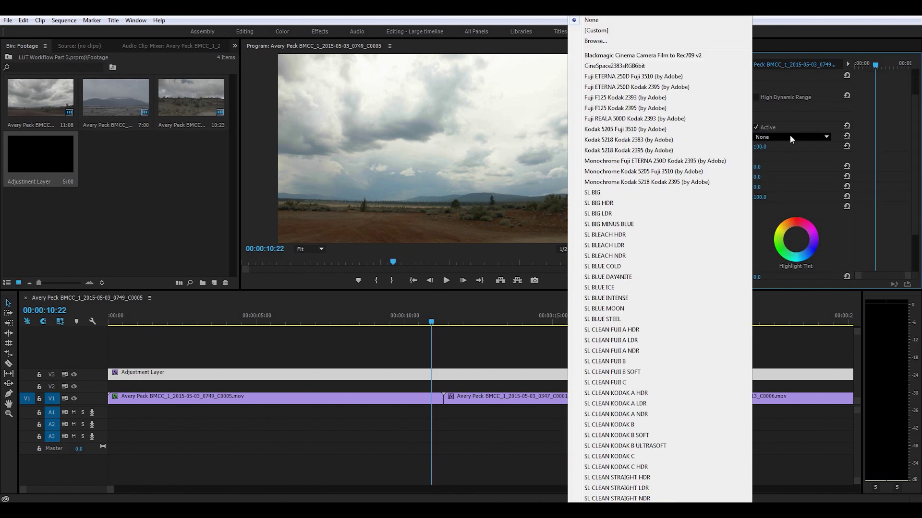
click(627, 268)
drag(437, 321, 644, 320)
drag(577, 329, 533, 345)
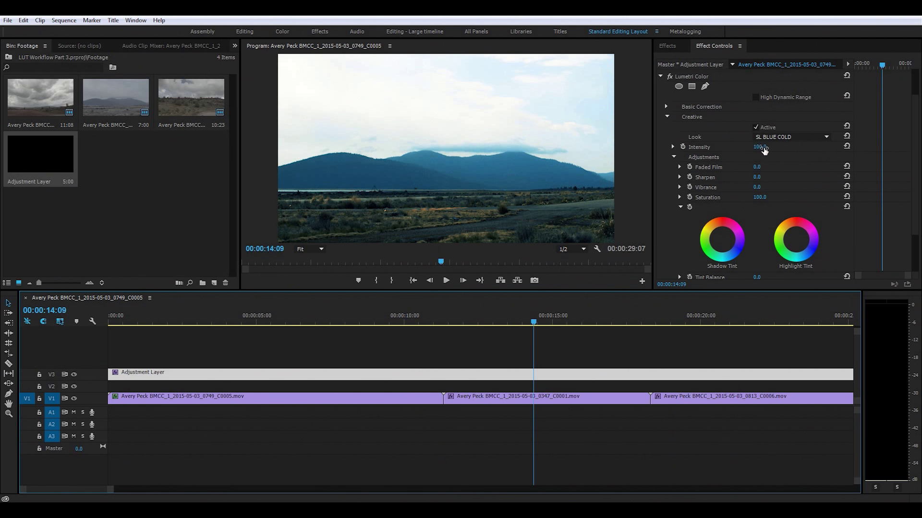
drag(761, 149, 721, 149)
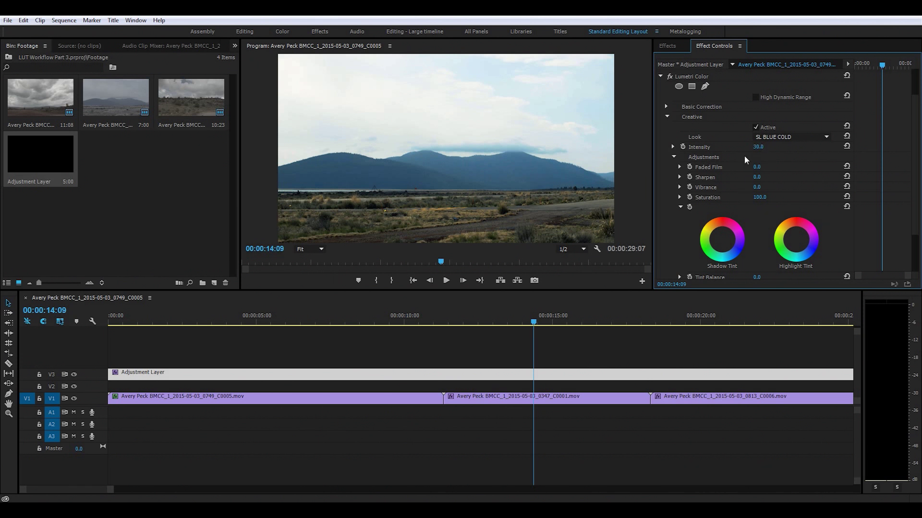
click(501, 321)
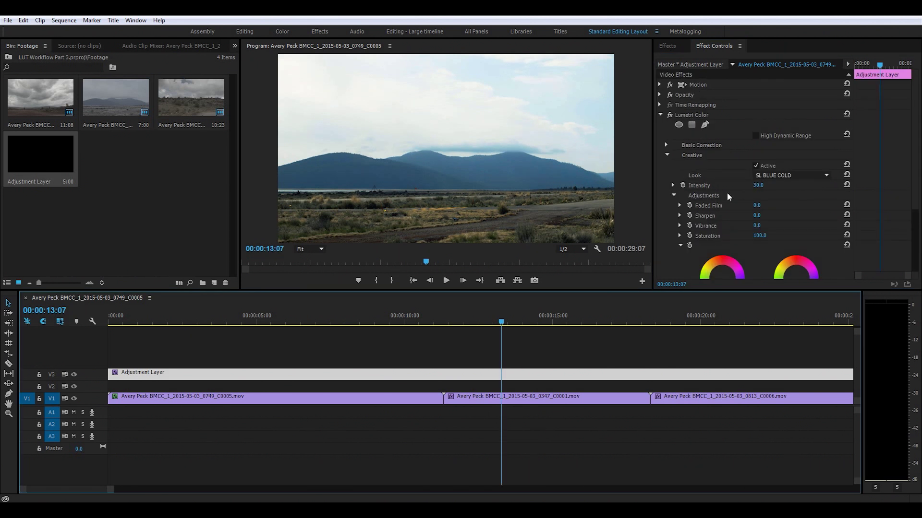
Step: Shift the adjustment layer's Creative Highlight Tint slightly toward yellow and check it on the first clip
scroll(721, 217, down, 4)
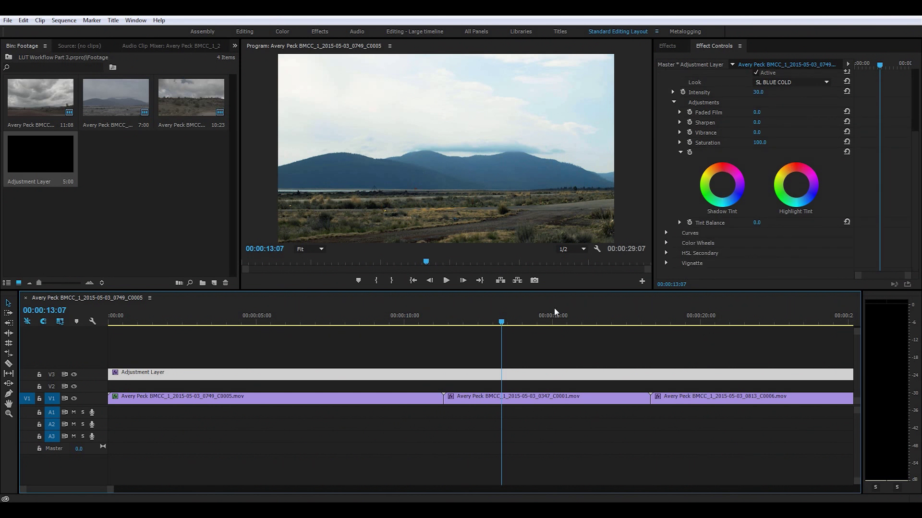
click(495, 322)
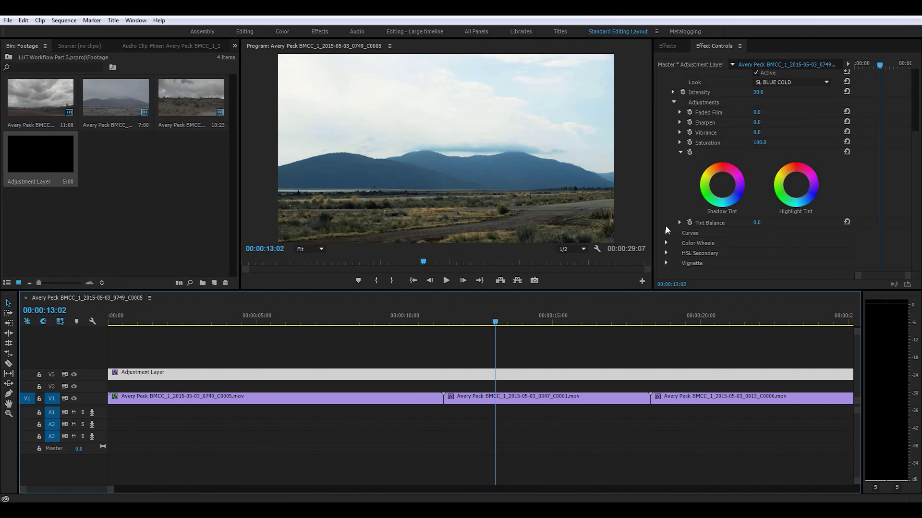
click(795, 187)
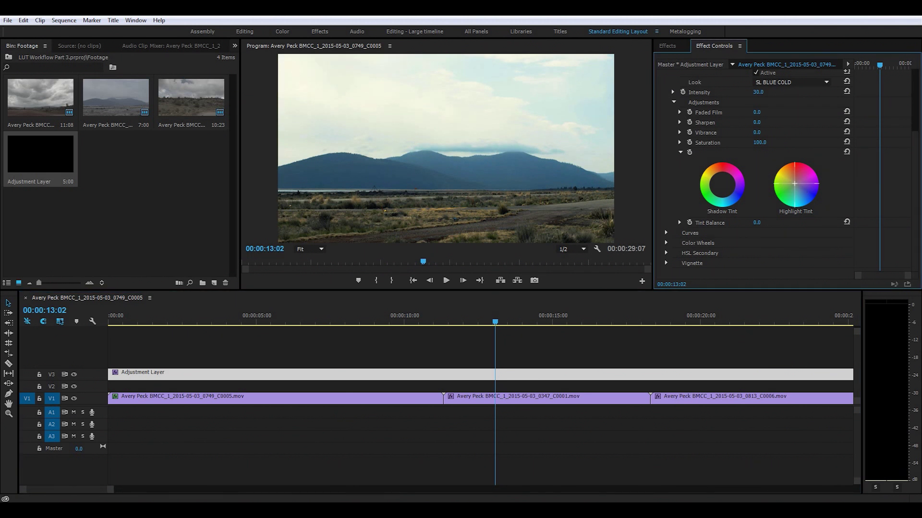
drag(494, 322, 406, 322)
scroll(724, 190, up, 10)
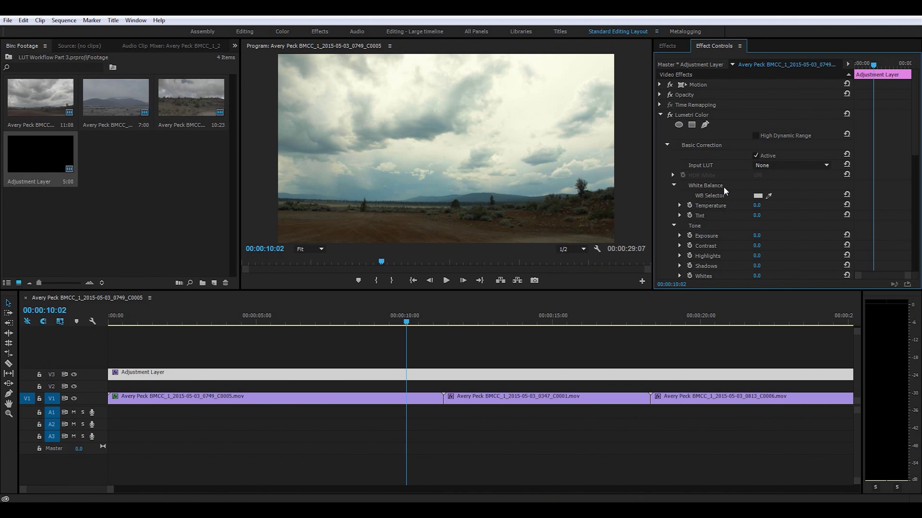
scroll(723, 193, down, 5)
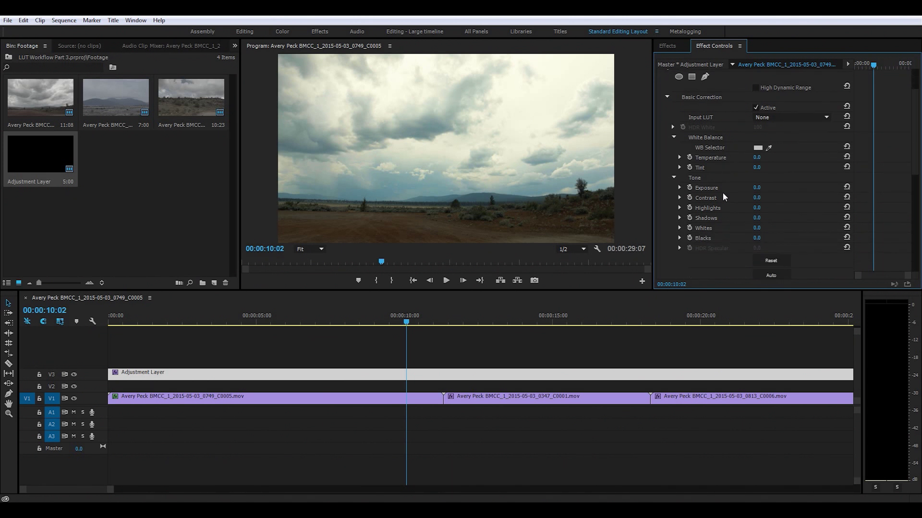
scroll(723, 196, down, 1)
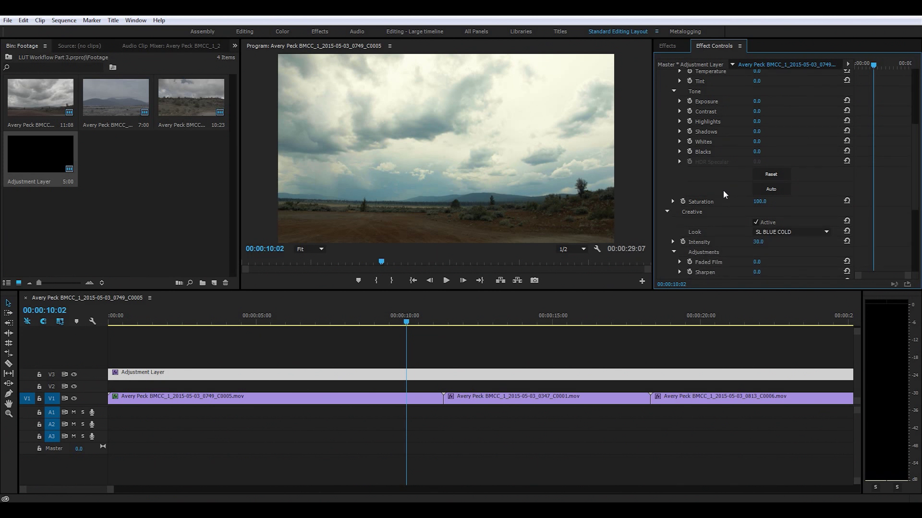
Step: Collapse the Basic Correction and Creative sections of the adjustment layer's Lumetri Color effect
scroll(729, 192, up, 5)
click(668, 144)
scroll(742, 169, down, 2)
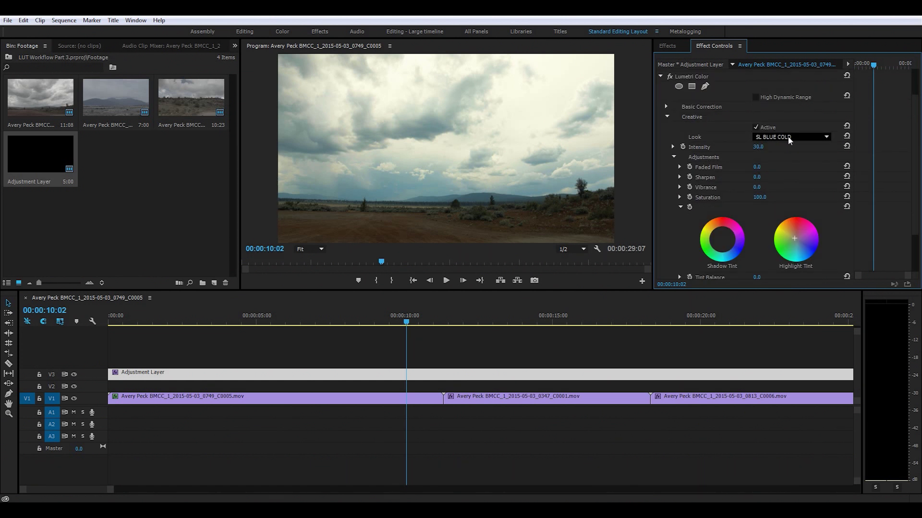
click(666, 117)
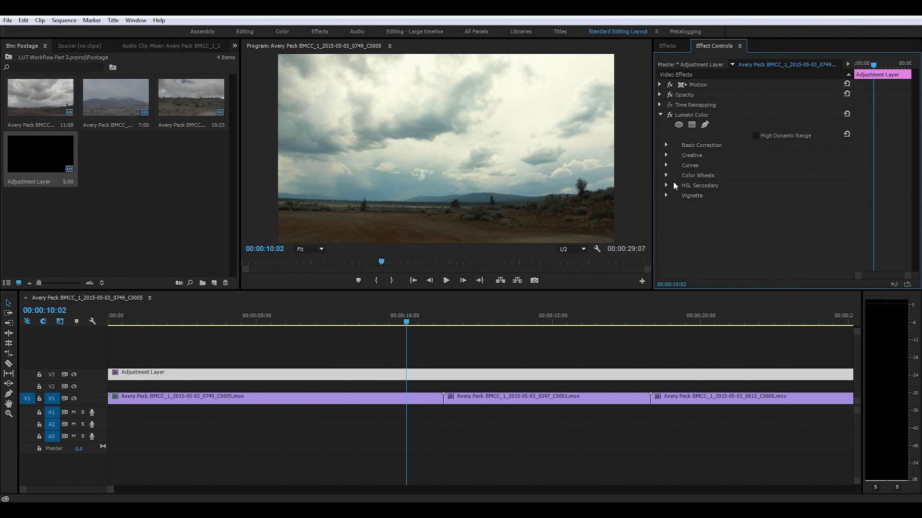
Step: Reopen the Creative section of the adjustment layer's Lumetri Color effect and set its Look to None
click(665, 154)
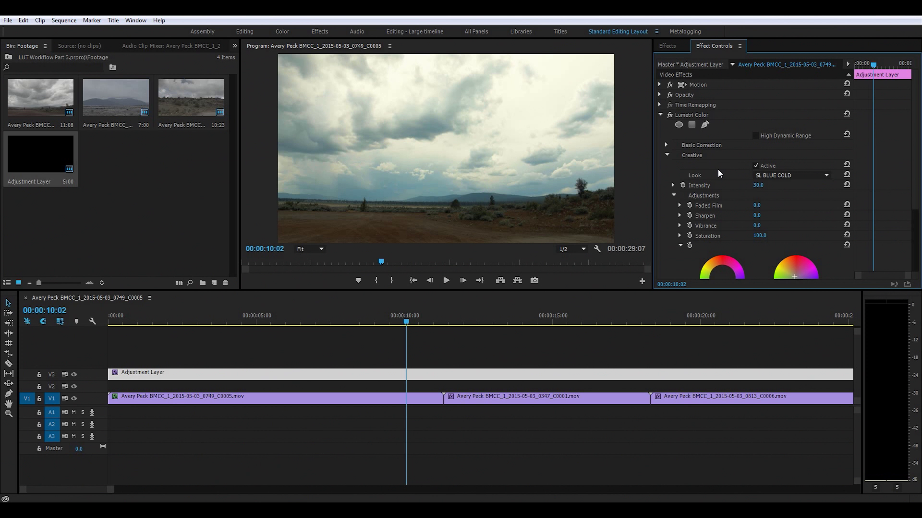
scroll(718, 173, down, 1)
scroll(717, 171, up, 1)
click(791, 174)
click(594, 21)
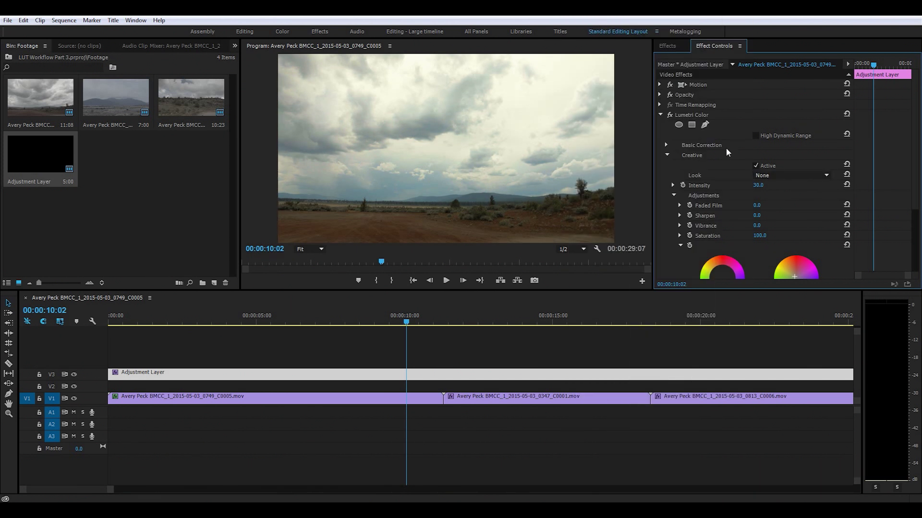
Step: Apply a second Lumetri Color effect to the adjustment layer and show its settings below the first one
click(672, 48)
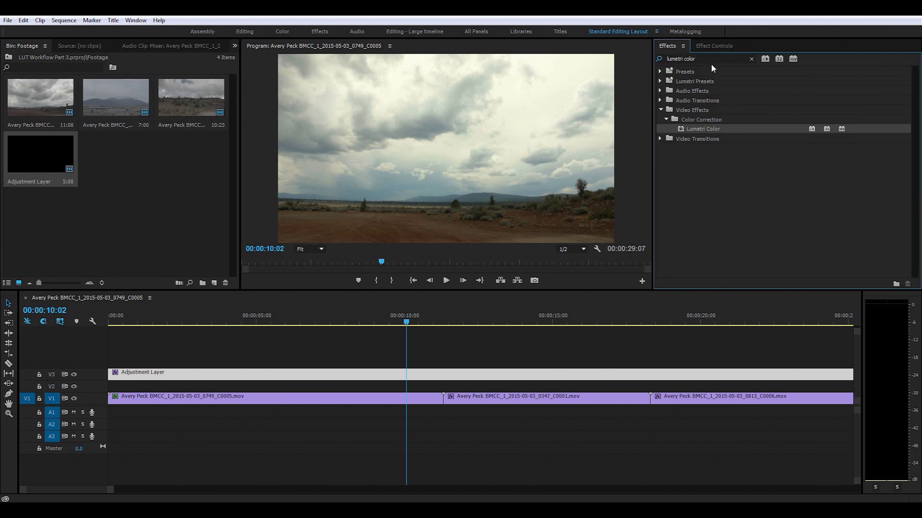
drag(695, 129, 460, 378)
click(712, 47)
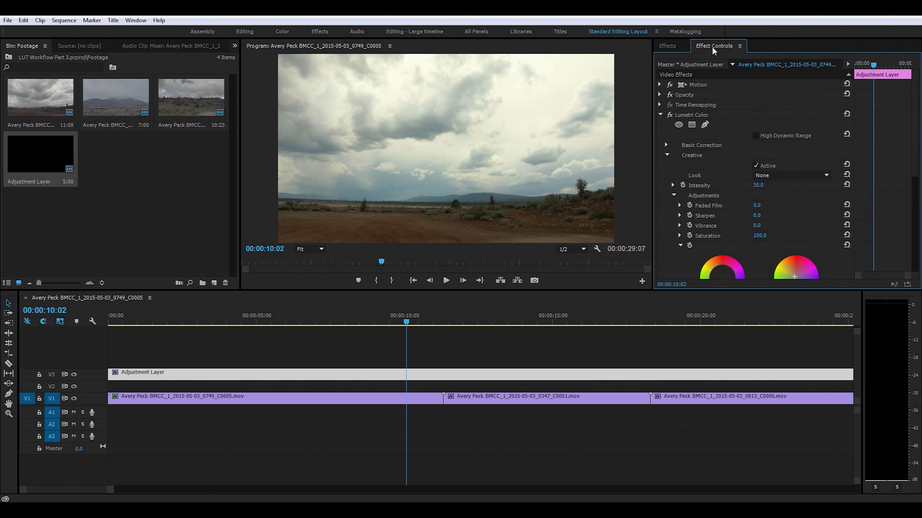
scroll(735, 197, down, 5)
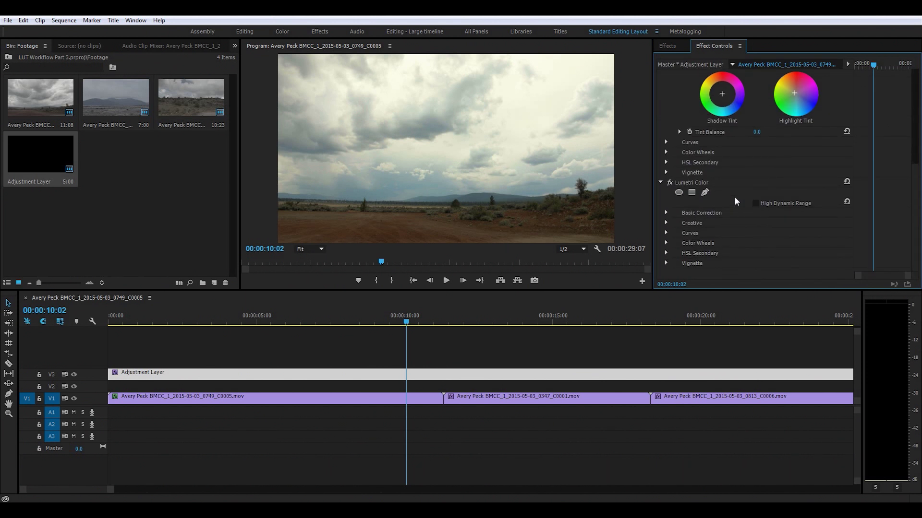
Step: Set the second Lumetri Color effect's Creative Look to SL BLUE COLD and its Intensity to 30
click(667, 223)
scroll(752, 226, down, 3)
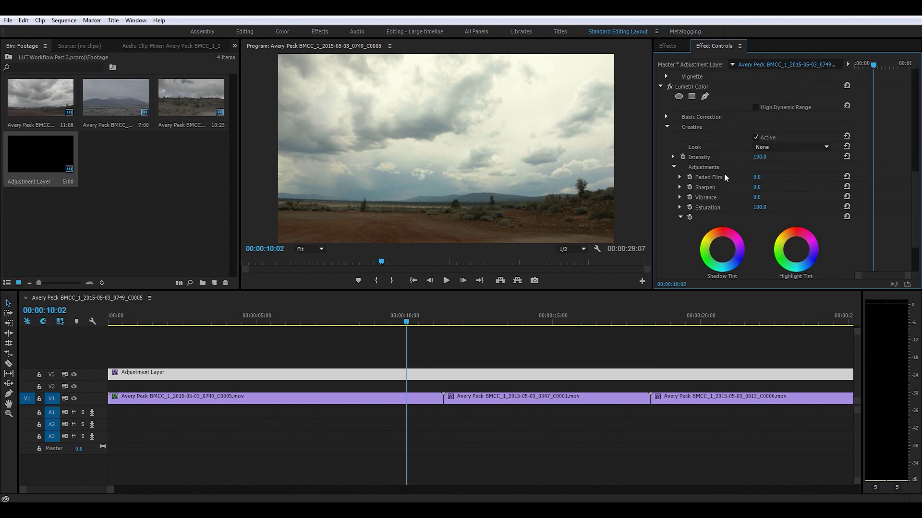
click(790, 146)
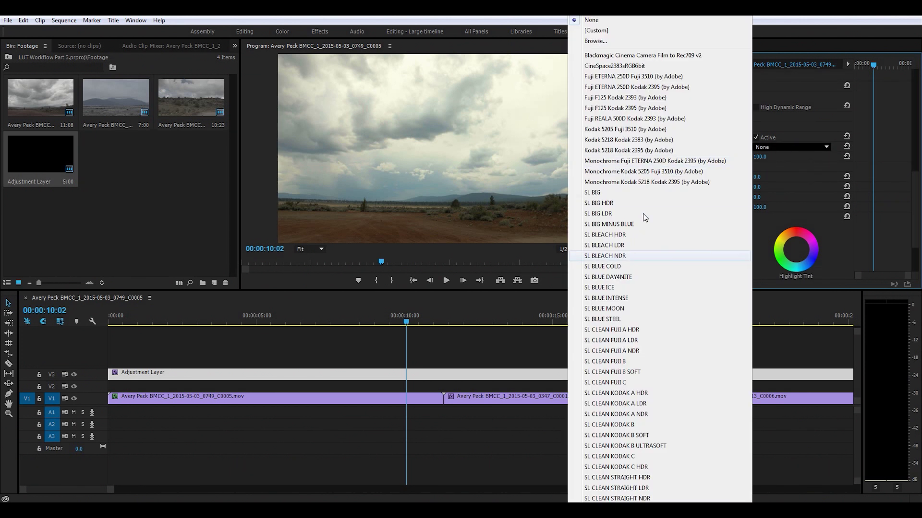
click(618, 266)
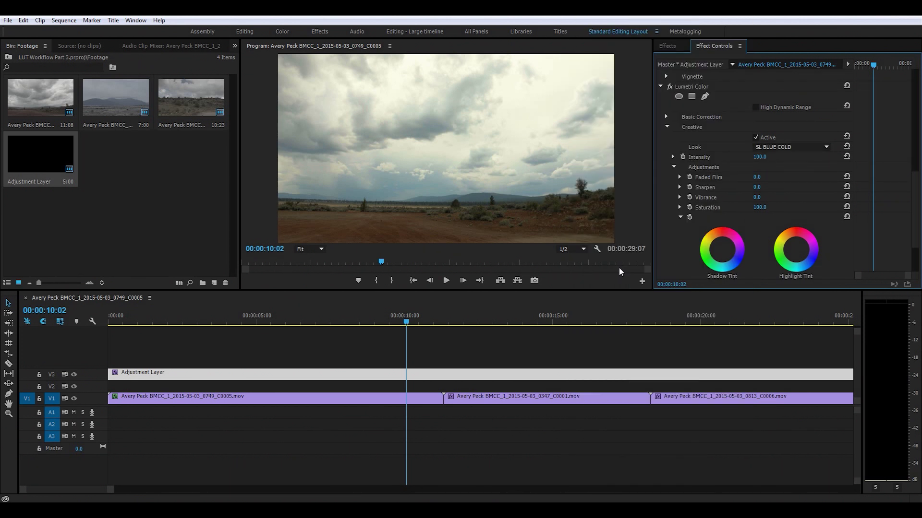
click(756, 158)
text(30)
key(Return)
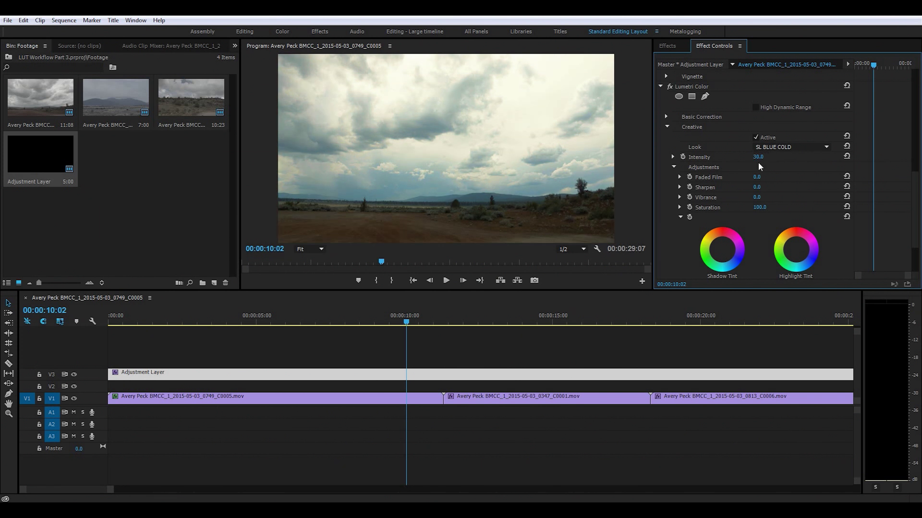
Step: Collapse the second Lumetri Color effect and the Creative section of the first one after reviewing their settings
scroll(727, 194, up, 4)
scroll(661, 190, up, 3)
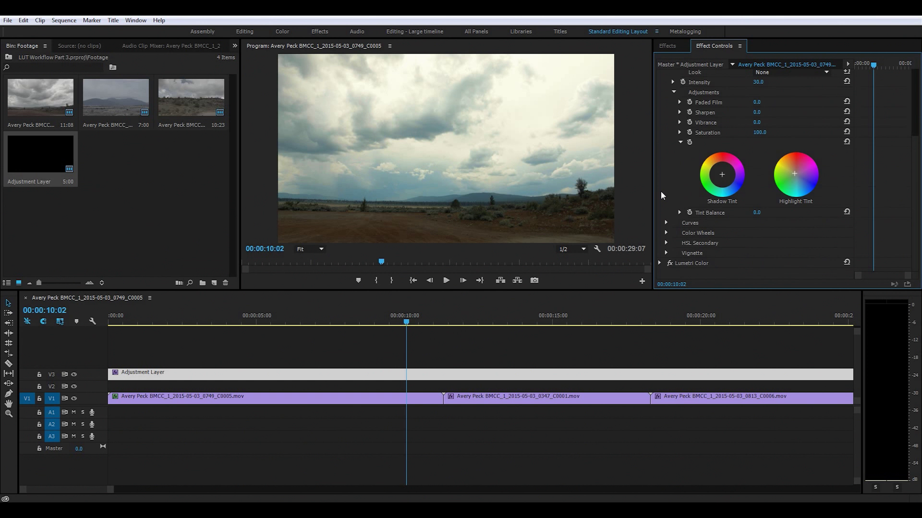
scroll(749, 183, up, 2)
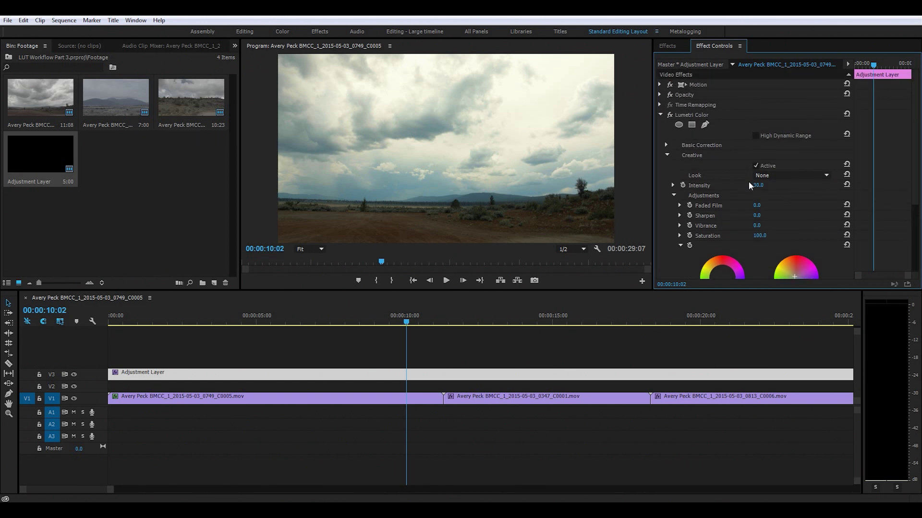
scroll(725, 173, down, 3)
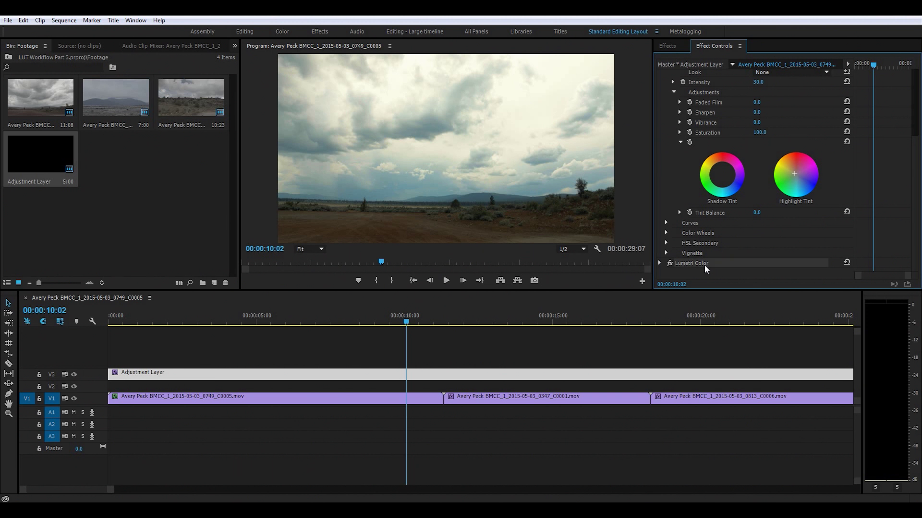
scroll(744, 226, up, 1)
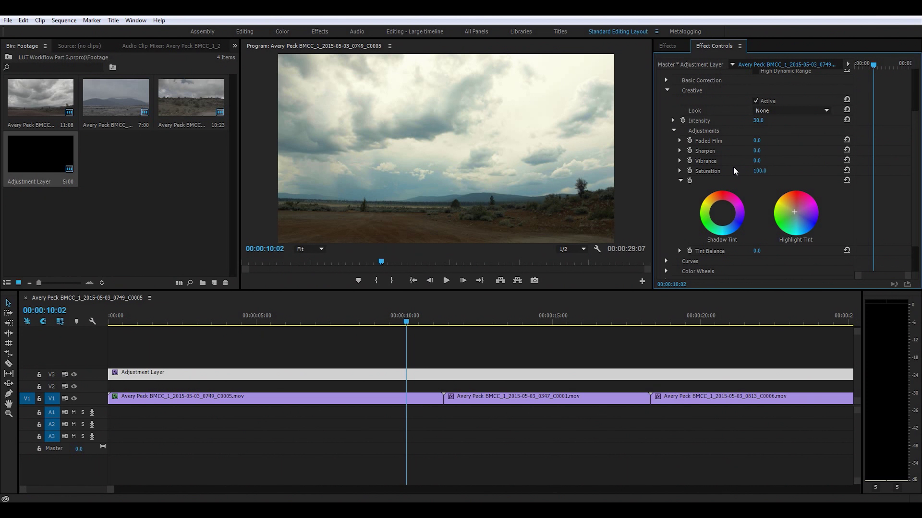
scroll(733, 170, up, 2)
click(691, 155)
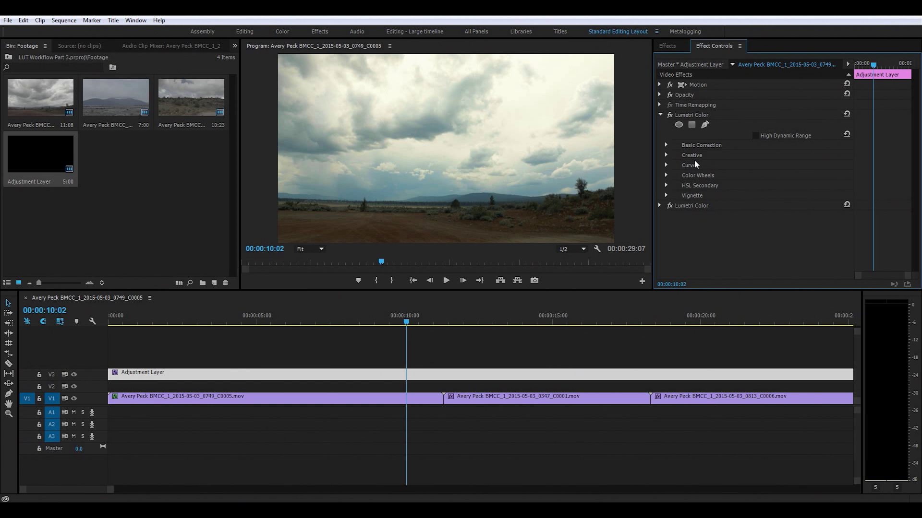
Step: Preview the stacked grade on the second clip and return to the end part of the first clip
drag(413, 324, 479, 321)
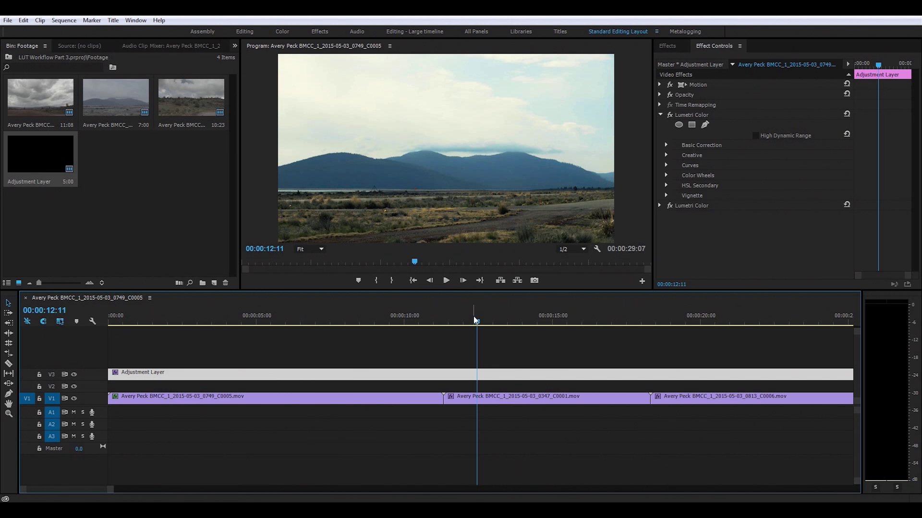
drag(479, 323, 418, 328)
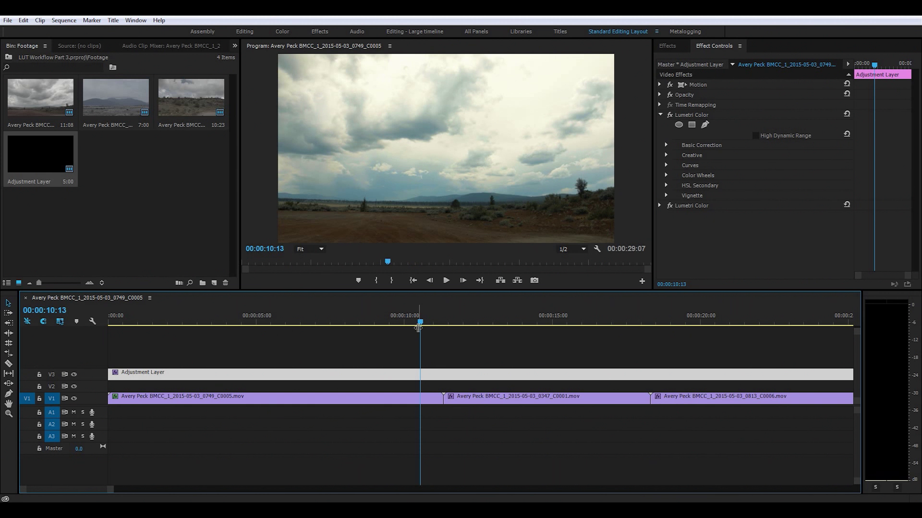